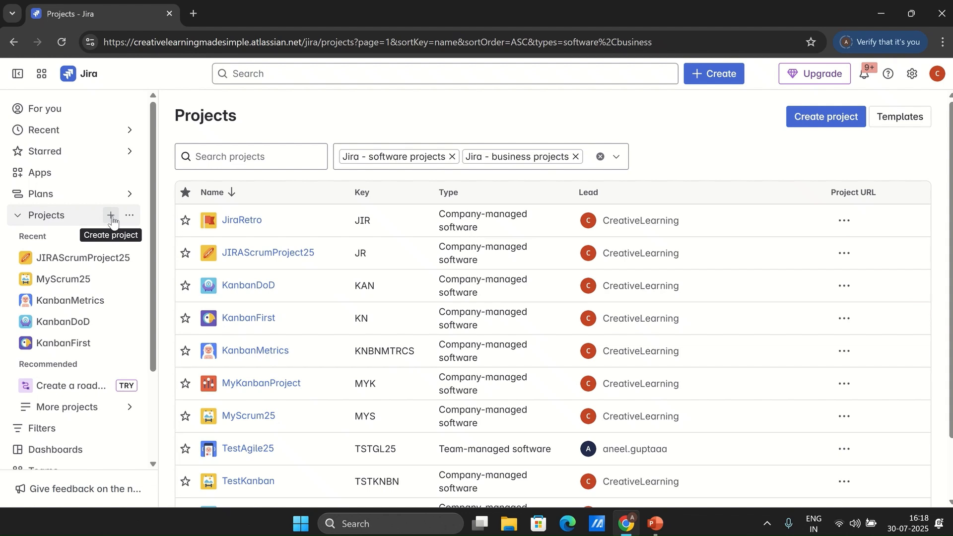
# Start a new project from the Scrum software development template as a company-managed project.
pyautogui.click(111, 216)
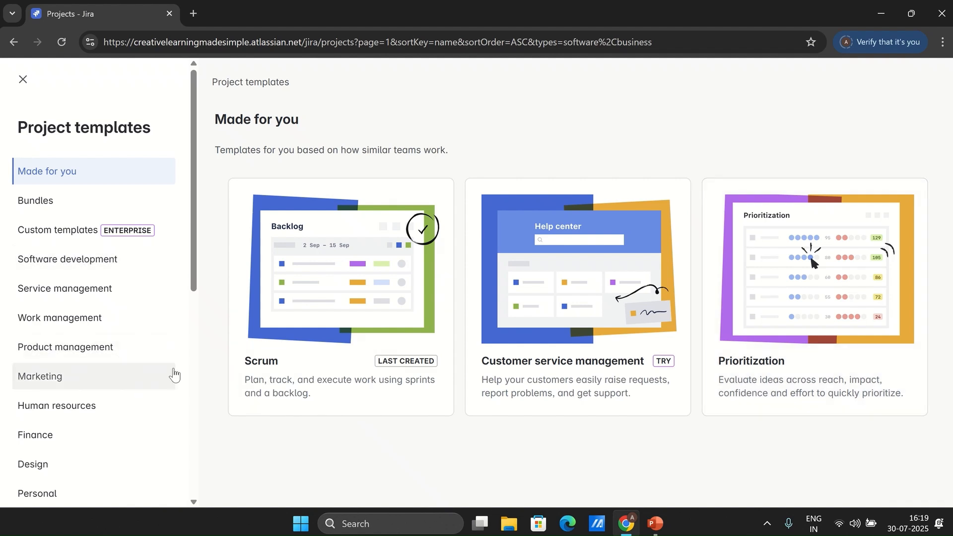
pyautogui.click(91, 267)
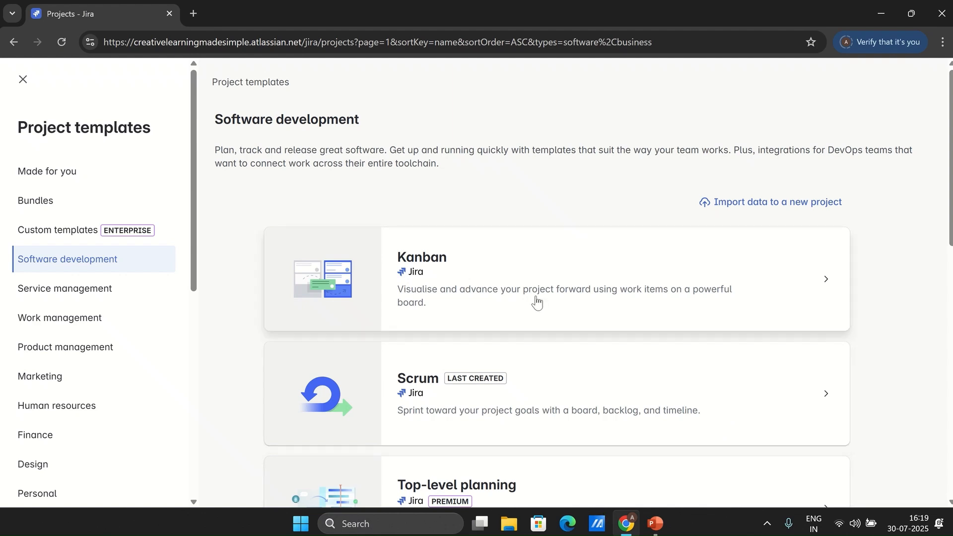
pyautogui.moveTo(949, 217); pyautogui.dragTo(949, 268)
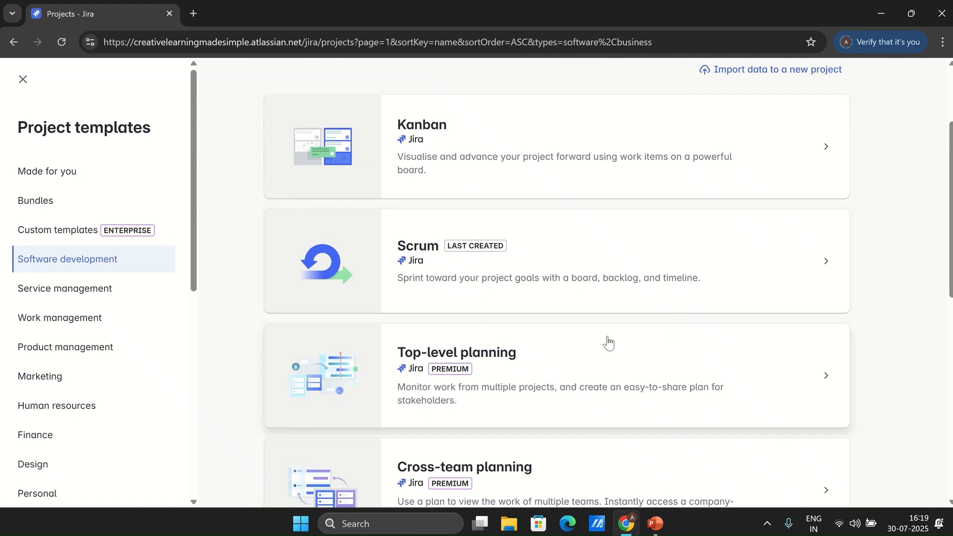
pyautogui.click(547, 261)
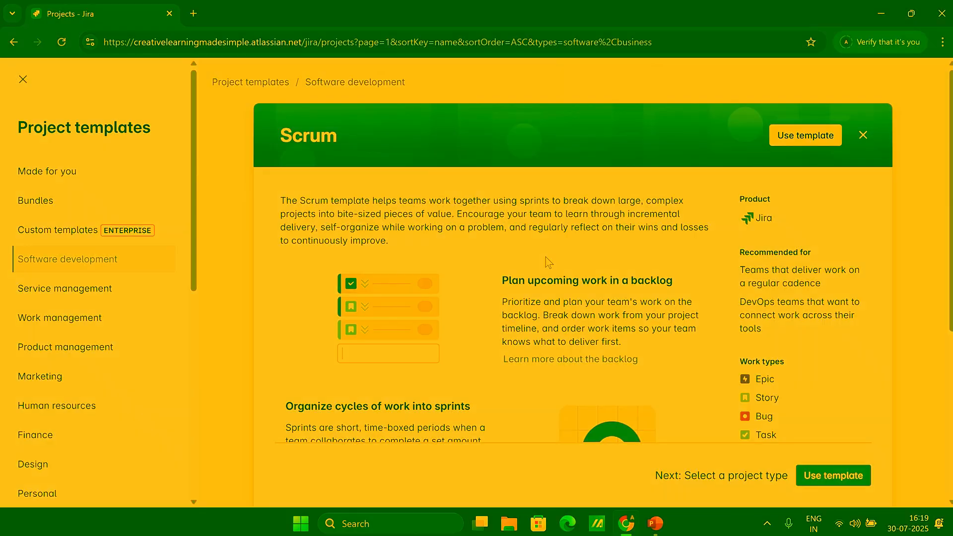
pyautogui.click(834, 476)
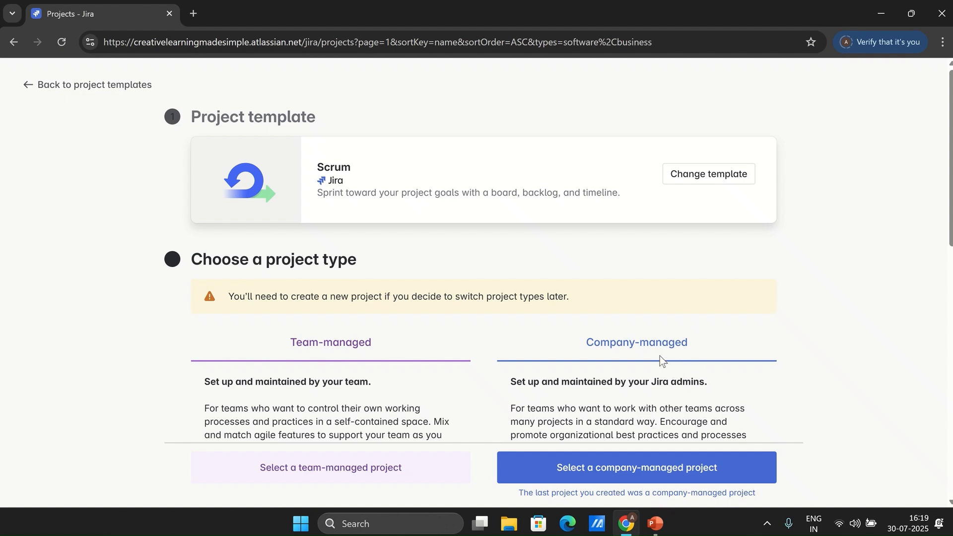
pyautogui.click(652, 479)
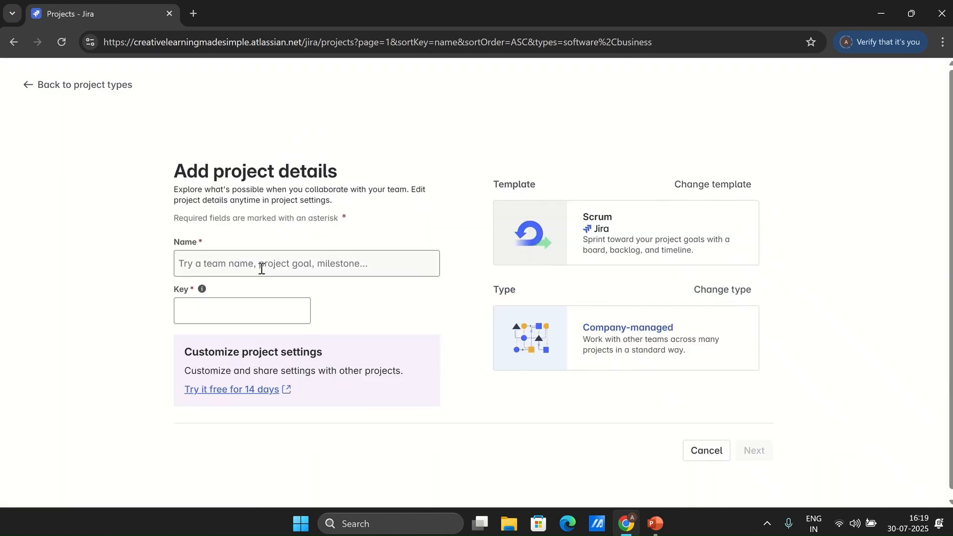
# Create the project with the name ScrumJIRADemo25 and the key SCRUM, and continue to its board without connecting a Confluence space.
pyautogui.click(260, 266)
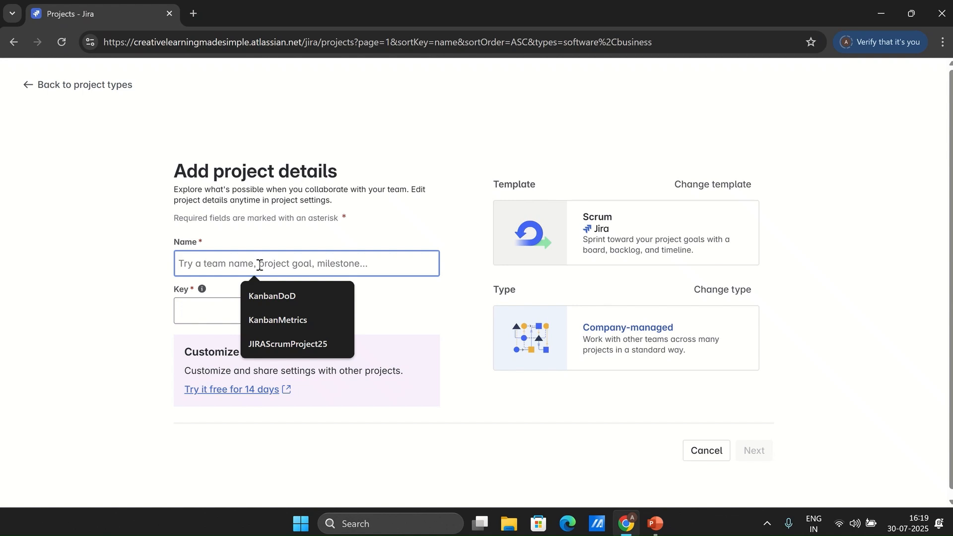
pyautogui.write('Sc')
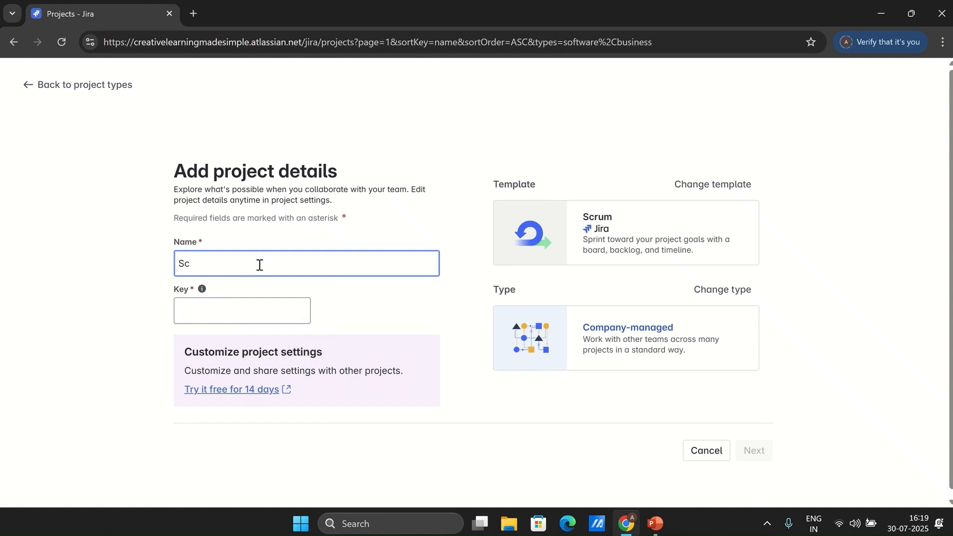
pyautogui.write('rumJIRADemop')
pyautogui.click(253, 312)
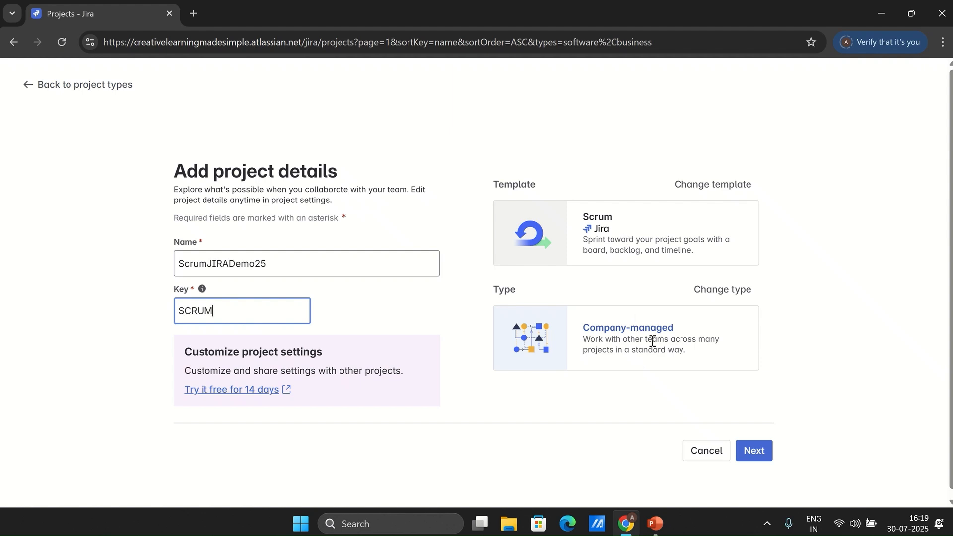
pyautogui.click(760, 453)
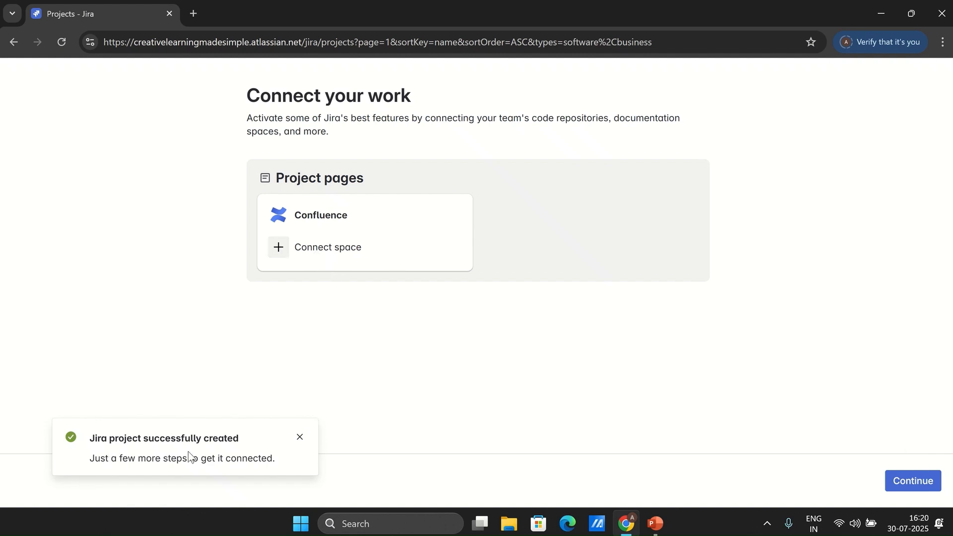
pyautogui.click(300, 437)
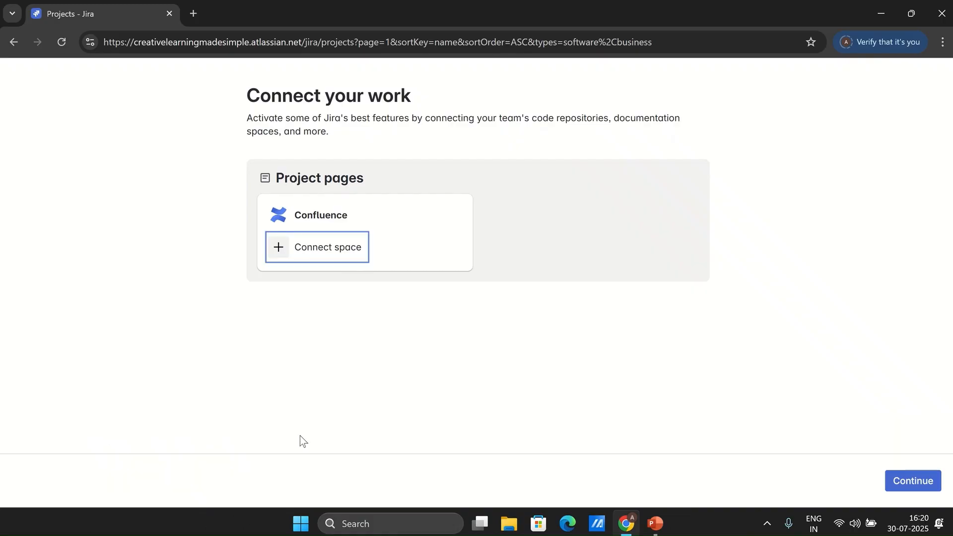
pyautogui.click(919, 481)
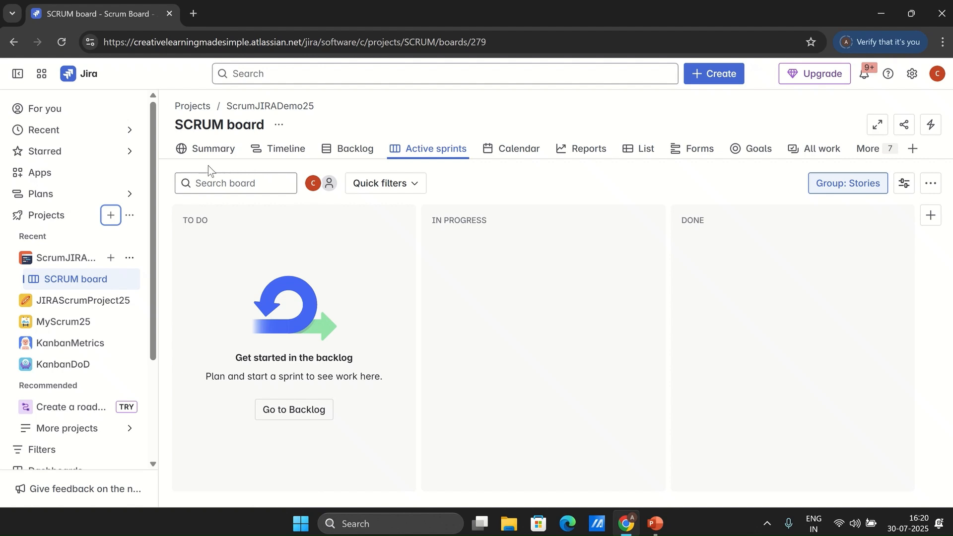
# View the project's summary and timeline, and create an epic with the summary "Test Epic".
pyautogui.click(214, 149)
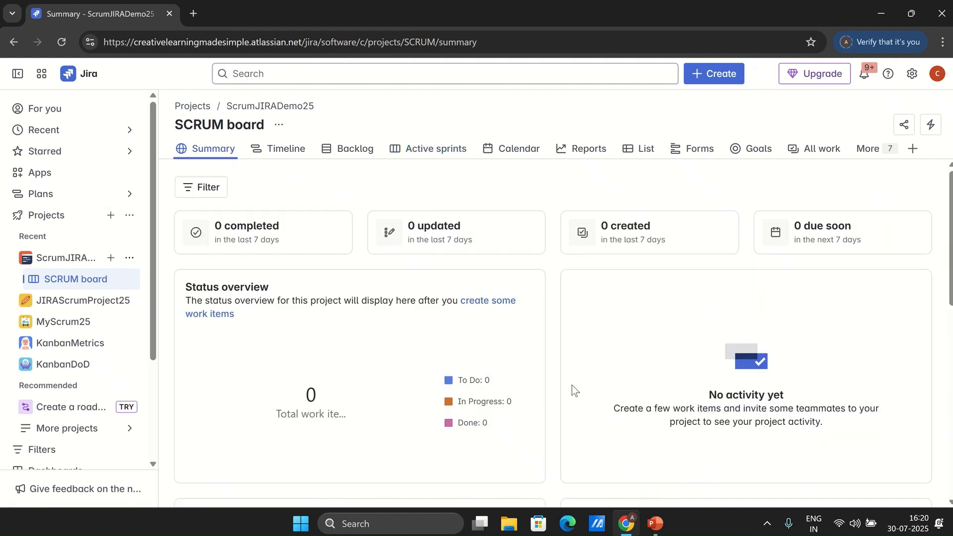
pyautogui.click(292, 150)
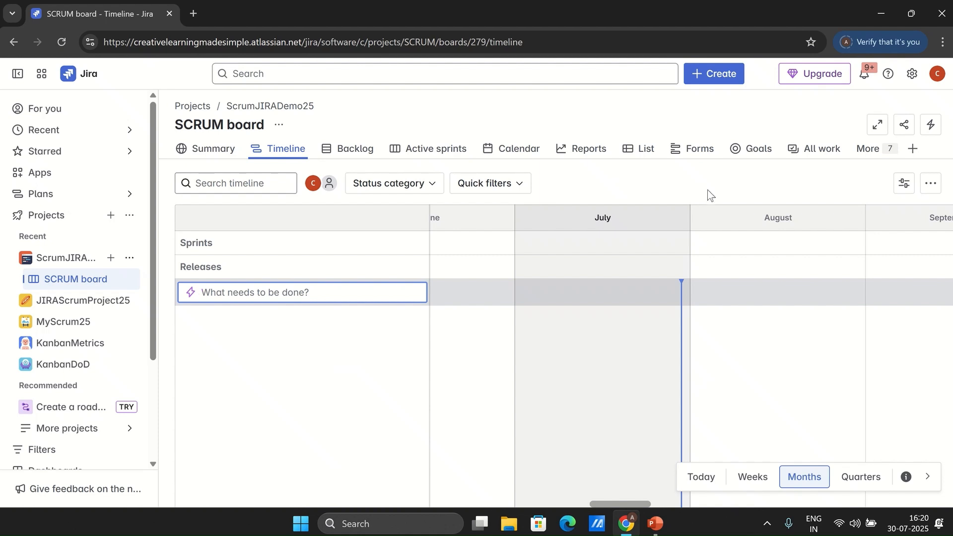
pyautogui.click(718, 75)
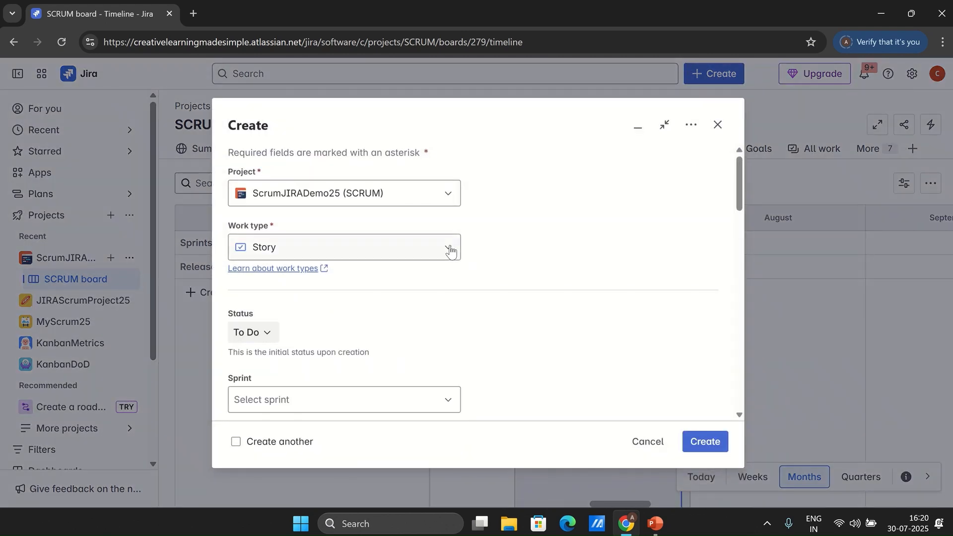
pyautogui.click(449, 250)
pyautogui.click(263, 345)
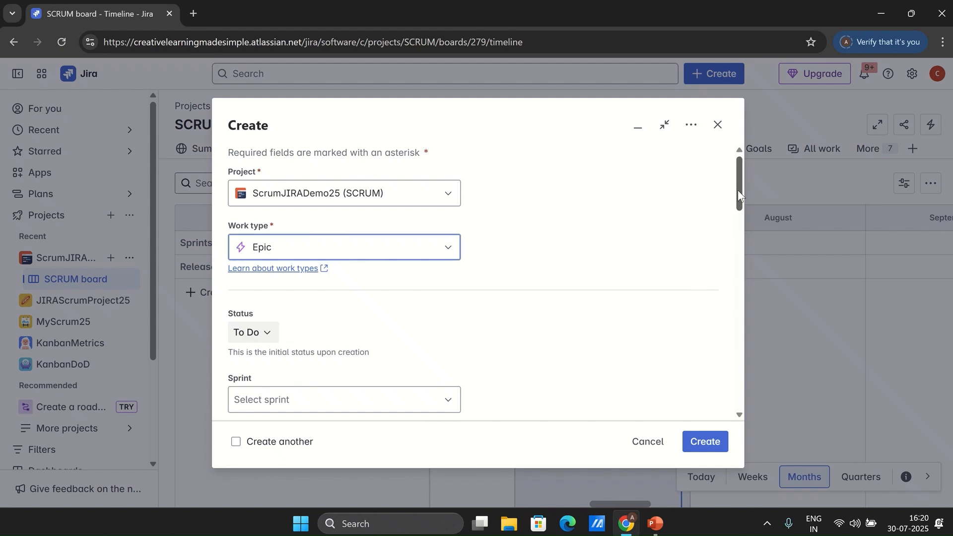
pyautogui.moveTo(737, 190); pyautogui.dragTo(738, 234)
pyautogui.click(330, 264)
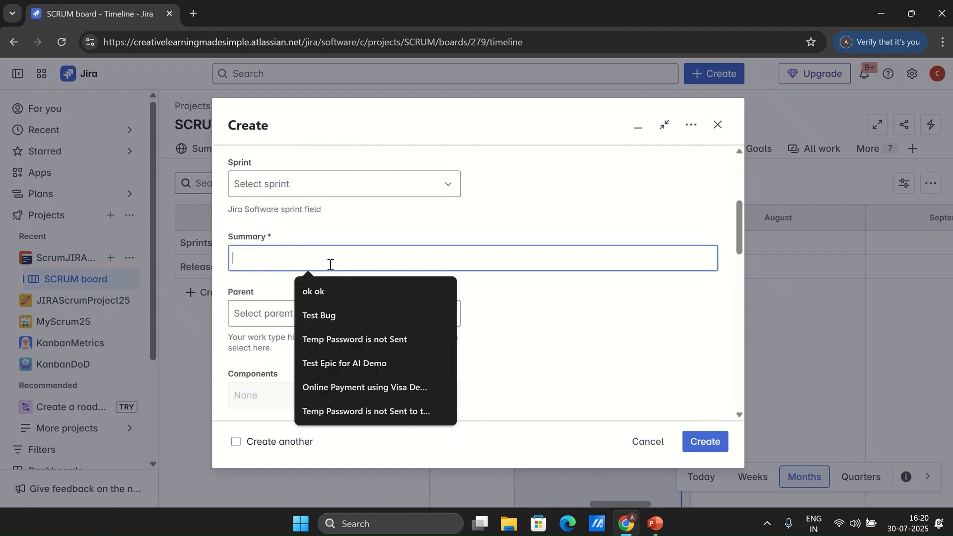
pyautogui.write('Test Epic')
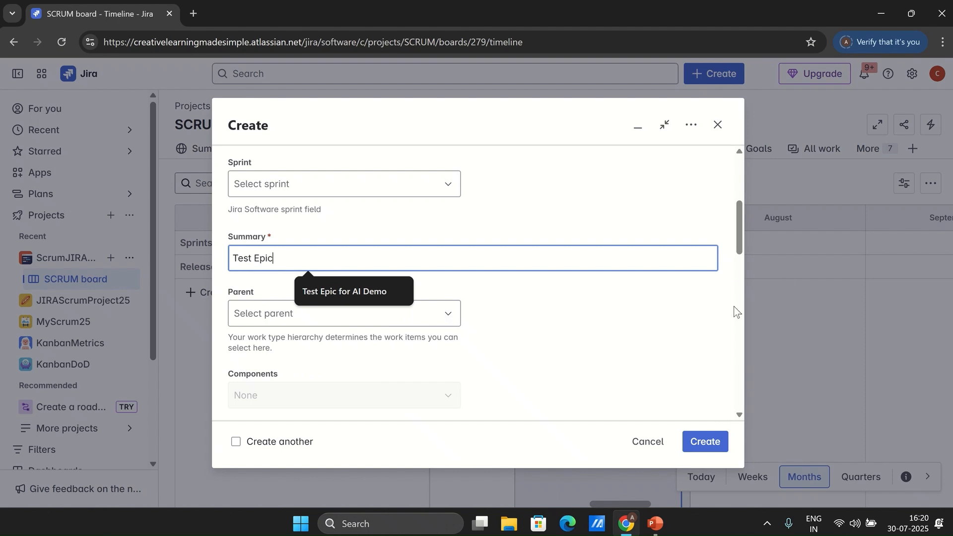
pyautogui.click(707, 441)
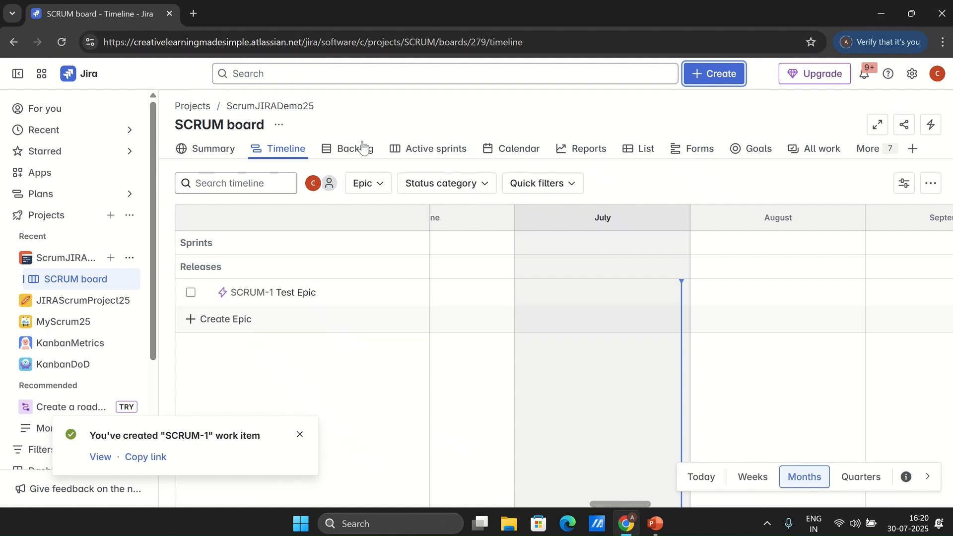
# Open the project's backlog and turn on the epic panel.
pyautogui.click(362, 147)
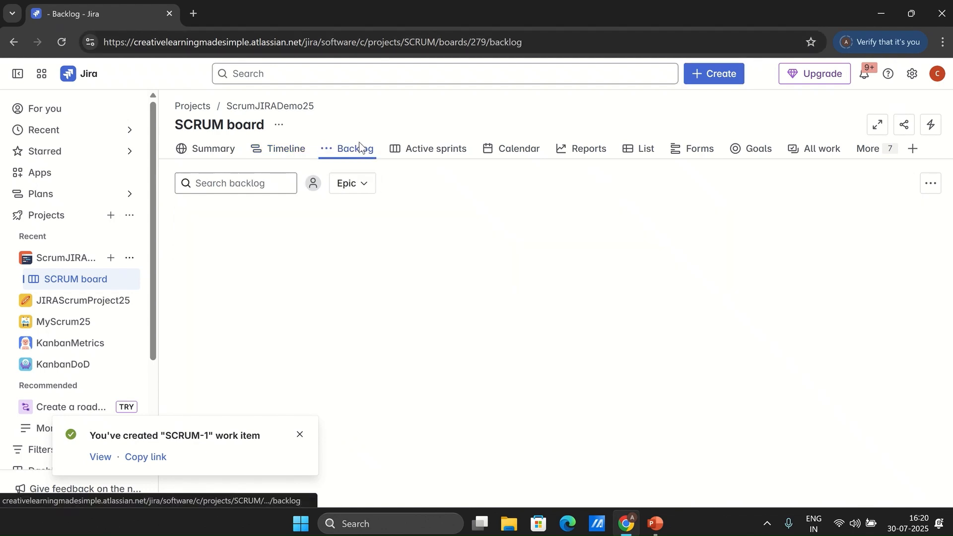
pyautogui.click(299, 436)
pyautogui.moveTo(950, 379); pyautogui.dragTo(951, 316)
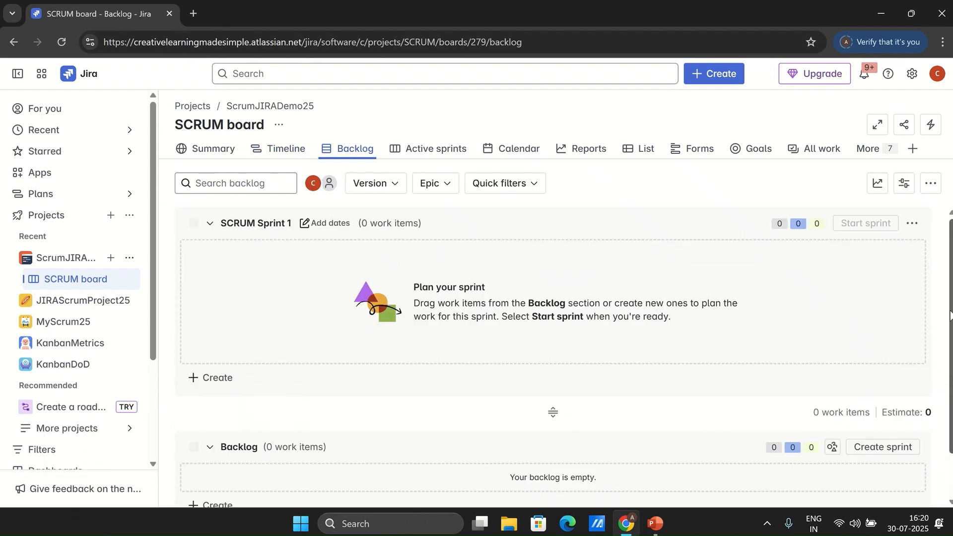
pyautogui.click(444, 193)
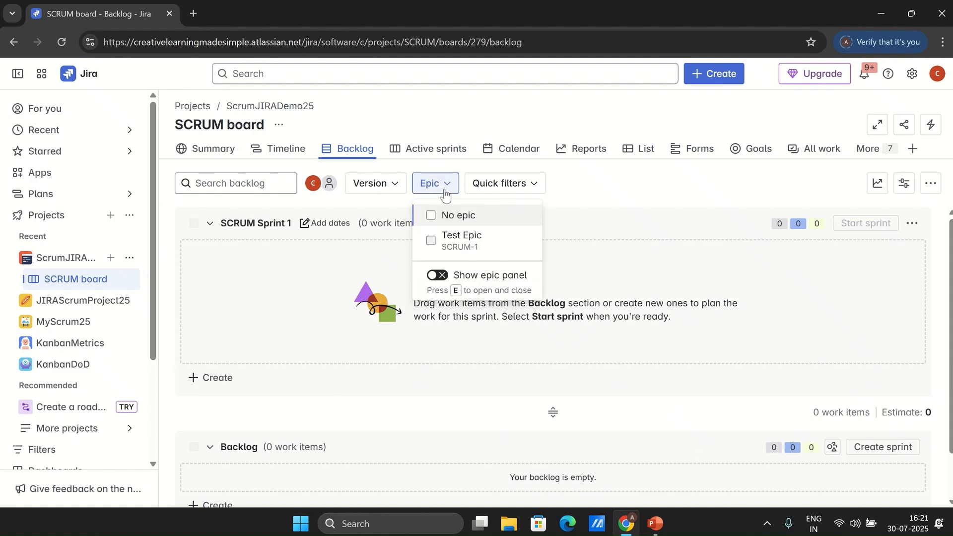
pyautogui.click(443, 277)
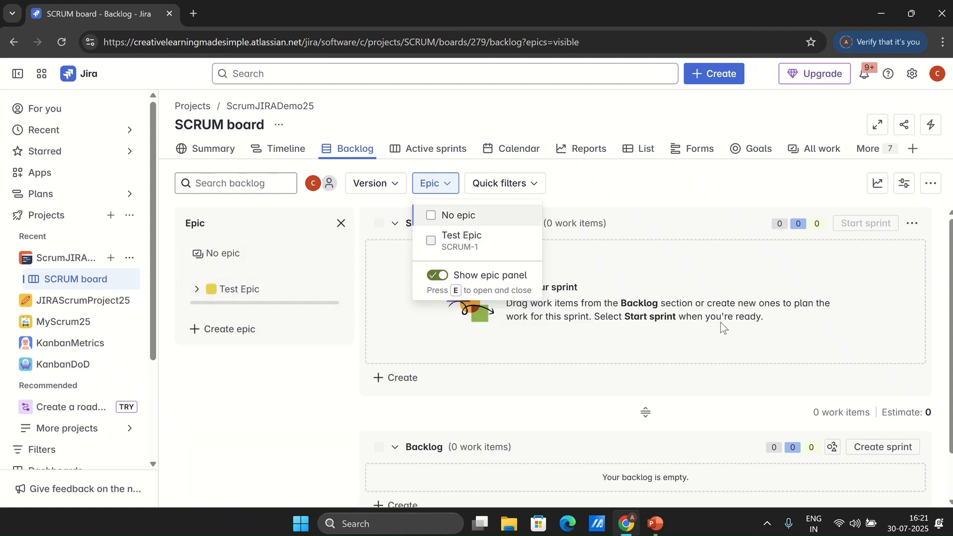
# Create a work item of type Story with the summary "User Login Story" and dismiss the creation notice.
pyautogui.click(716, 76)
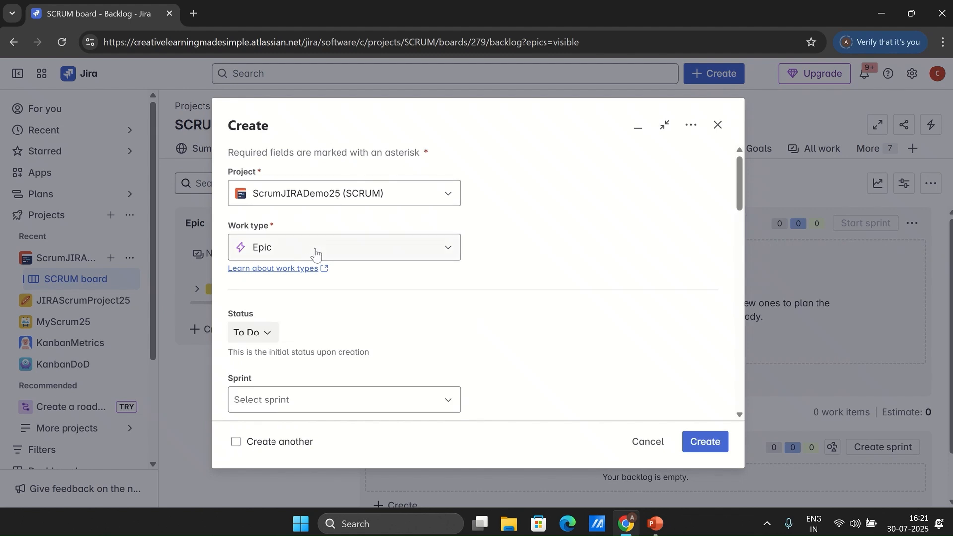
pyautogui.click(331, 254)
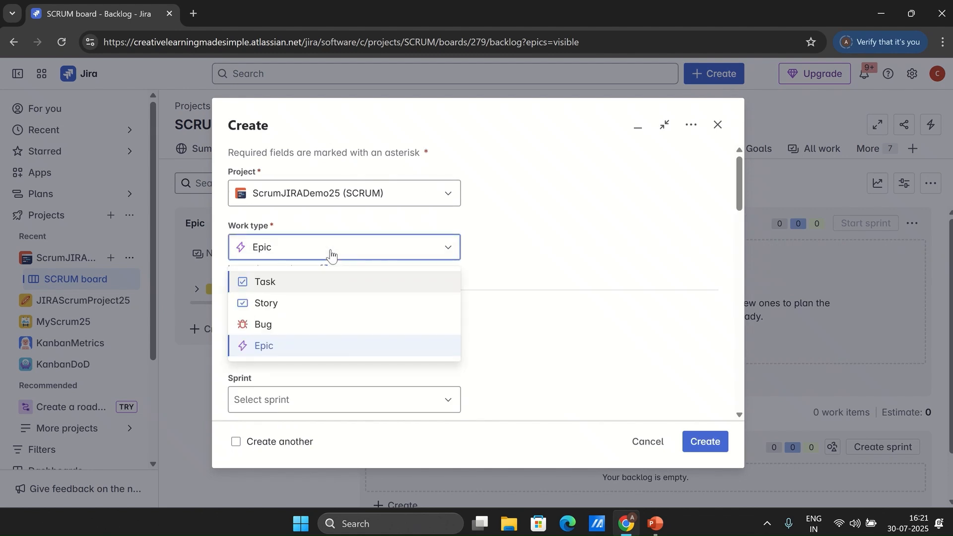
pyautogui.click(276, 308)
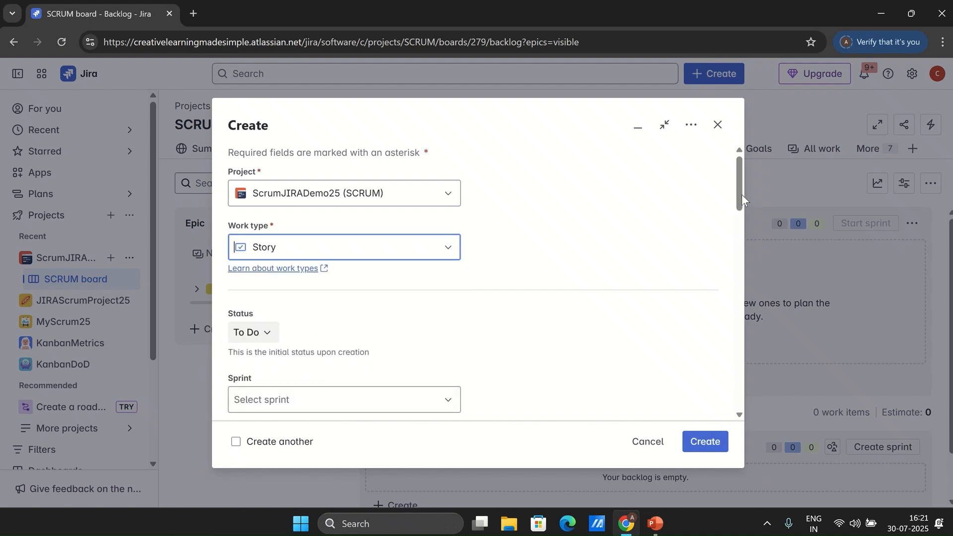
pyautogui.scroll(-4, 736, 195)
pyautogui.click(325, 300)
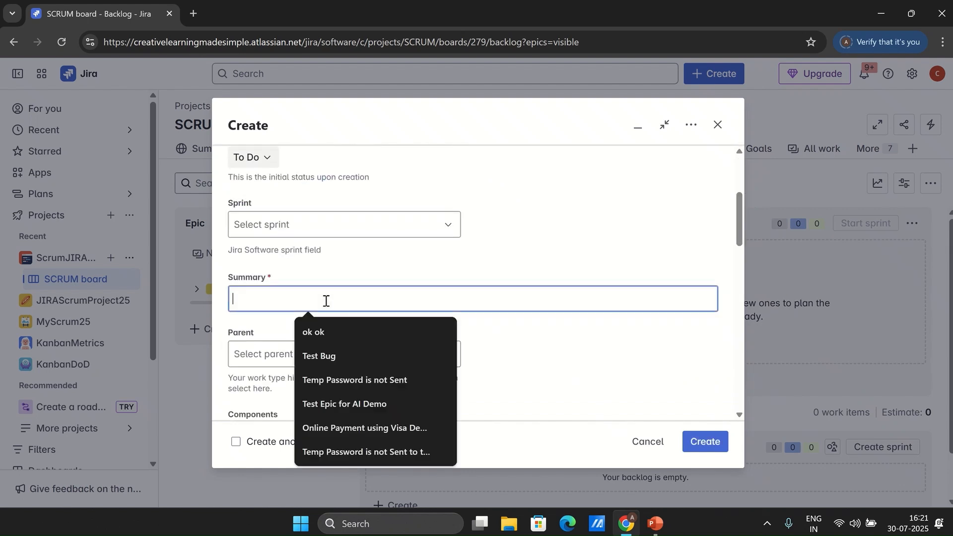
pyautogui.write('User ')
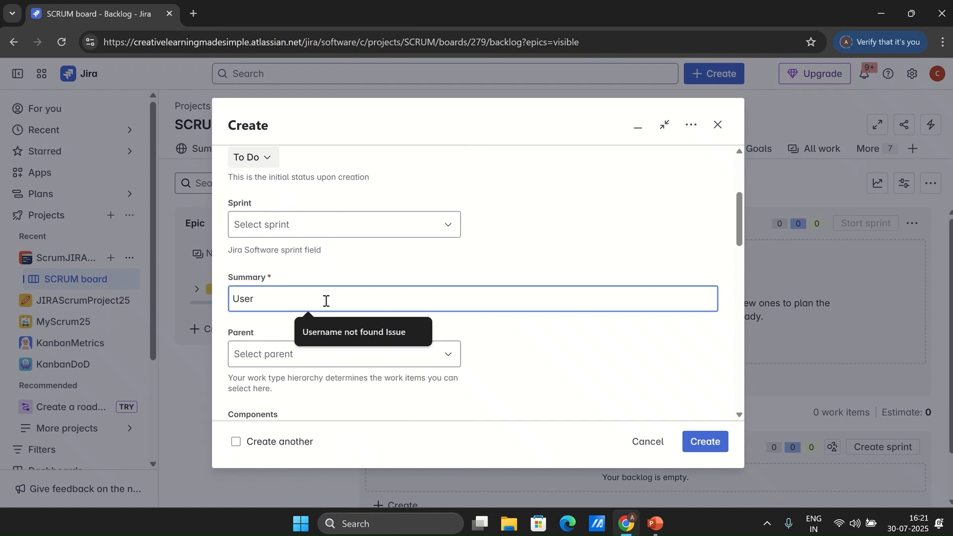
pyautogui.write('Login Story')
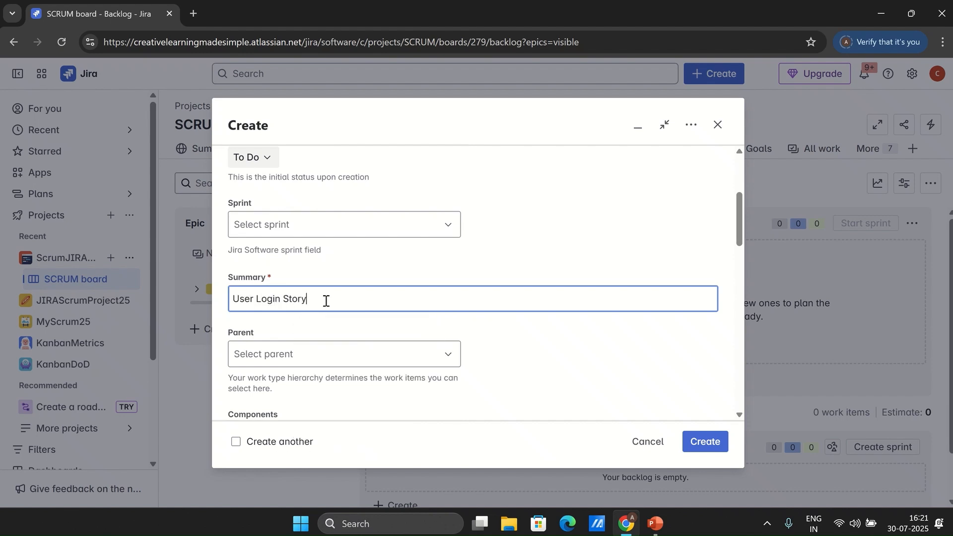
pyautogui.click(711, 442)
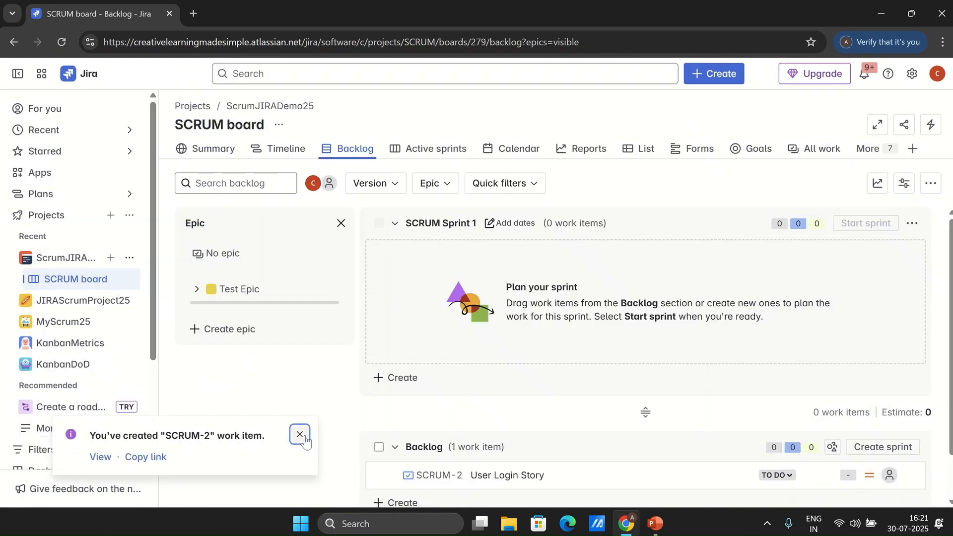
pyautogui.click(300, 435)
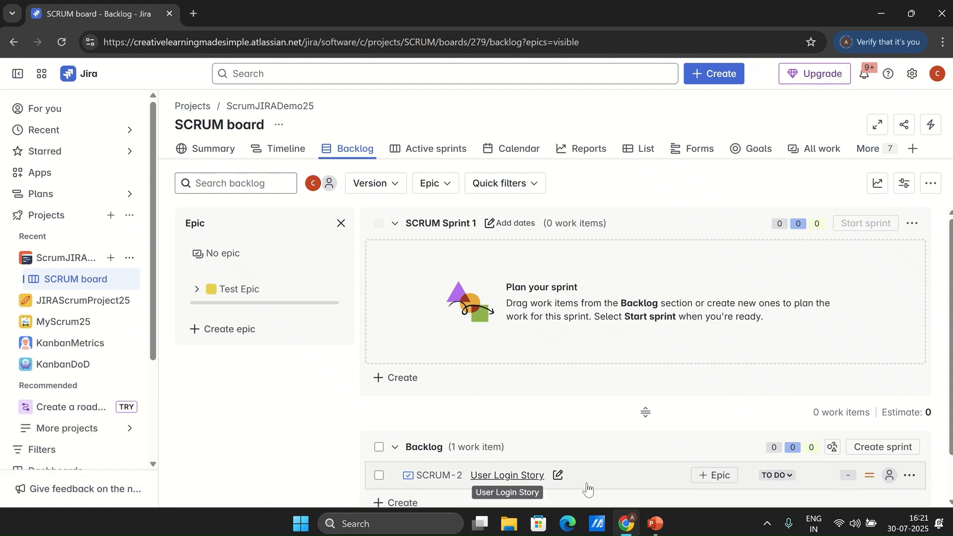
# Assign the User Login Story in the backlog to the epic Test Epic.
pyautogui.click(719, 477)
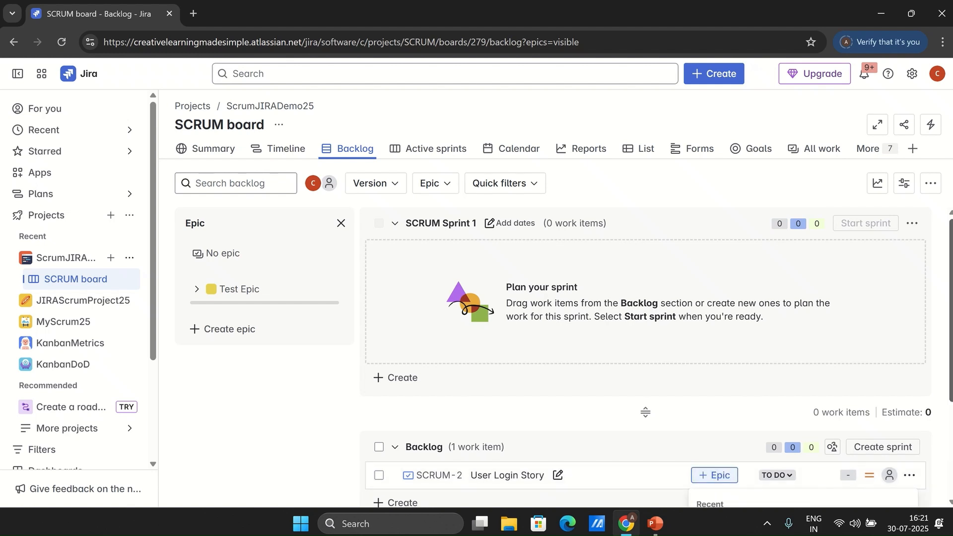
pyautogui.moveTo(950, 382); pyautogui.dragTo(950, 450)
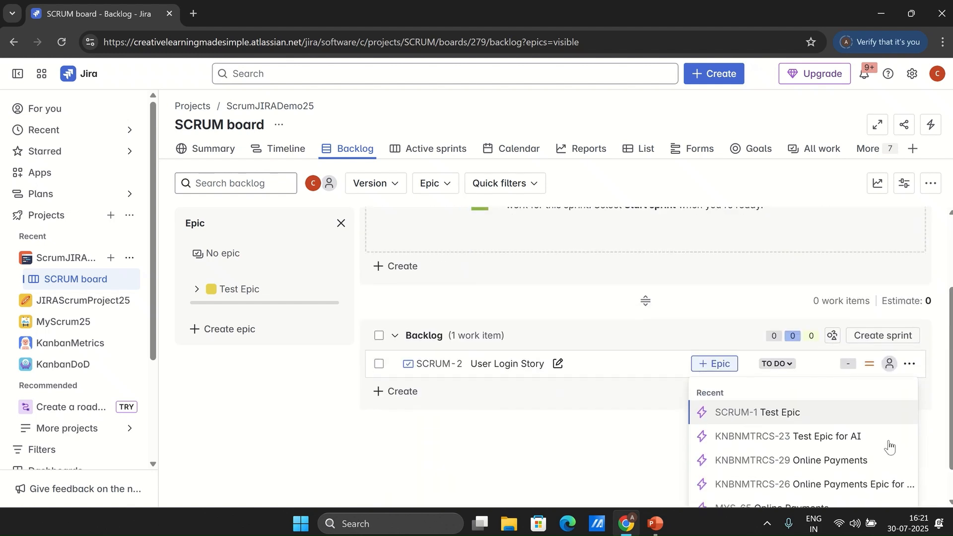
pyautogui.click(784, 416)
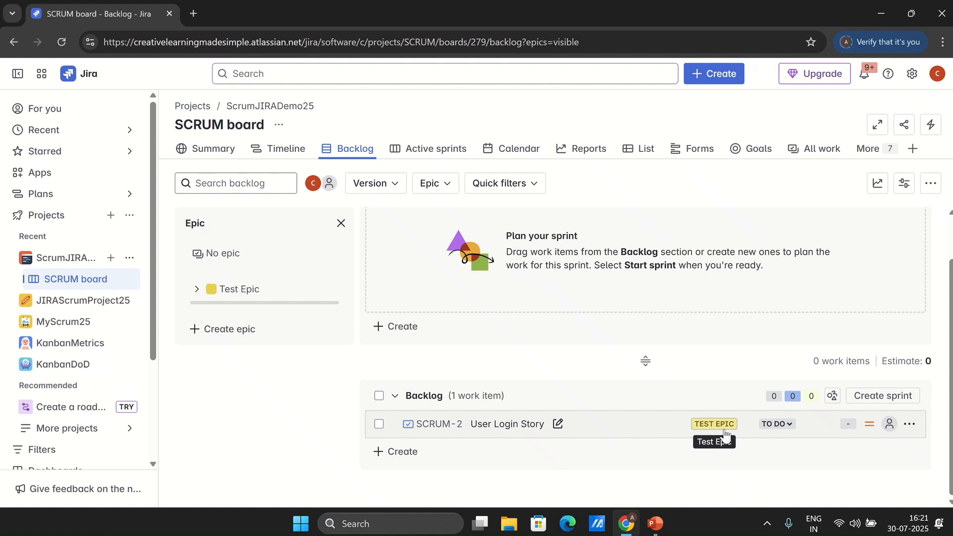
# Open the User Login Story from the backlog in a new browser tab and review its details and parent.
pyautogui.rightClick(442, 424)
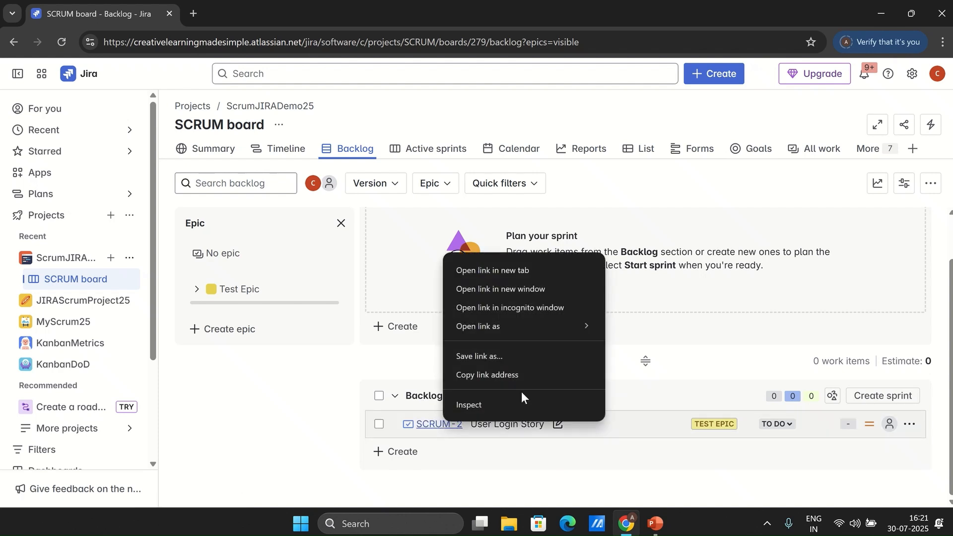
pyautogui.click(519, 270)
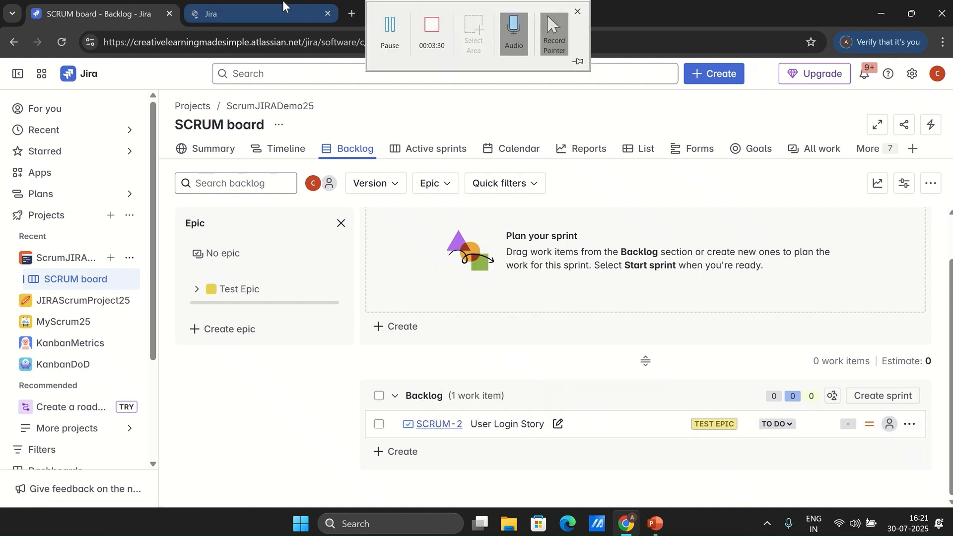
pyautogui.click(271, 15)
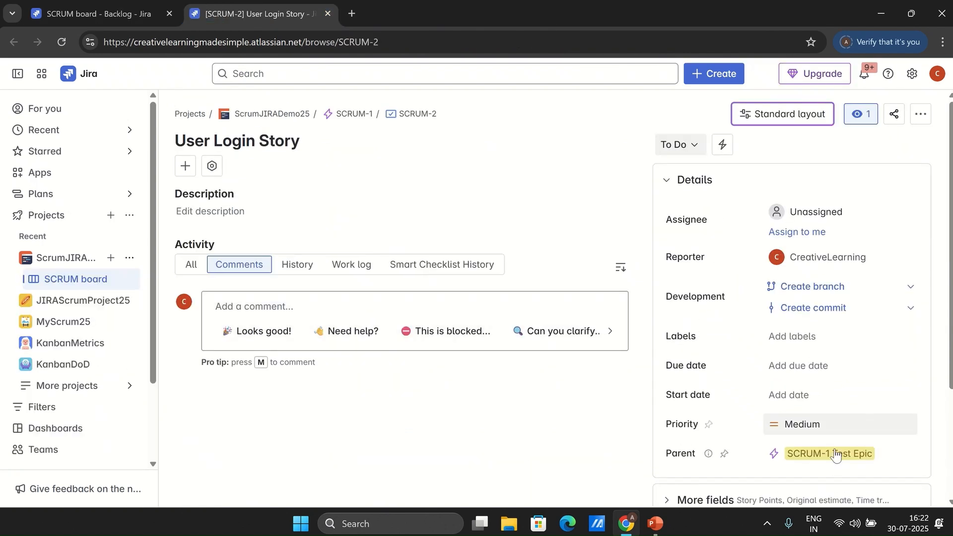
pyautogui.scroll(-1, 789, 420)
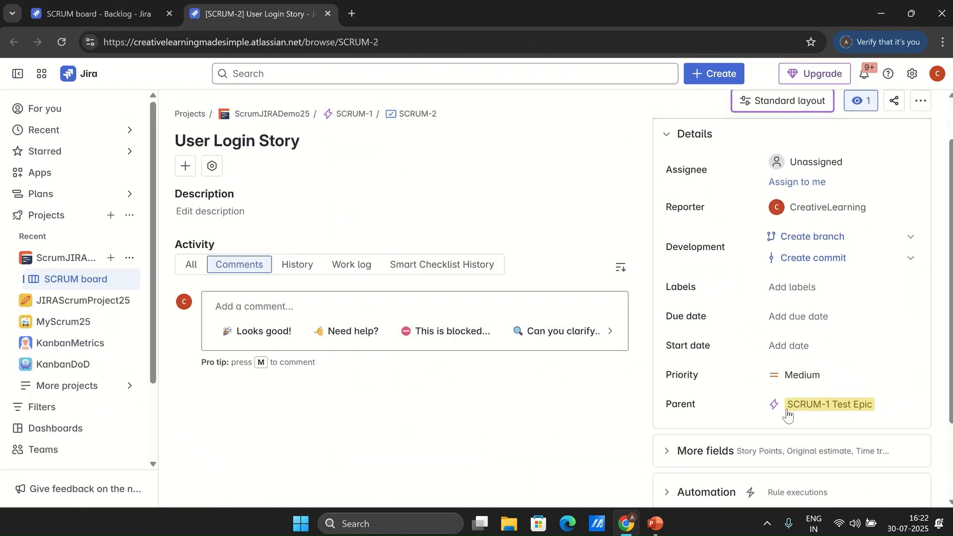
# Create a subtask named "Login UI" under the User Login Story.
pyautogui.click(187, 169)
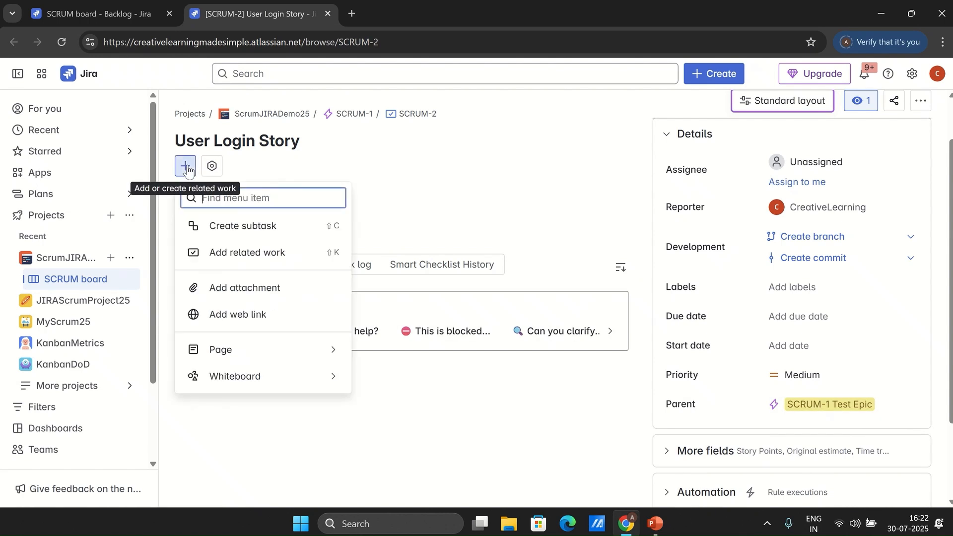
pyautogui.click(251, 233)
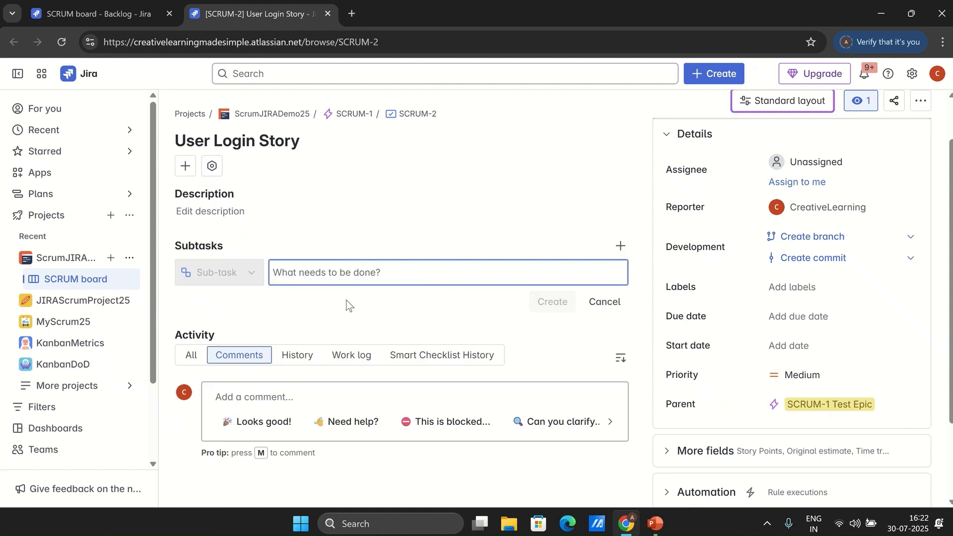
pyautogui.write('Login ')
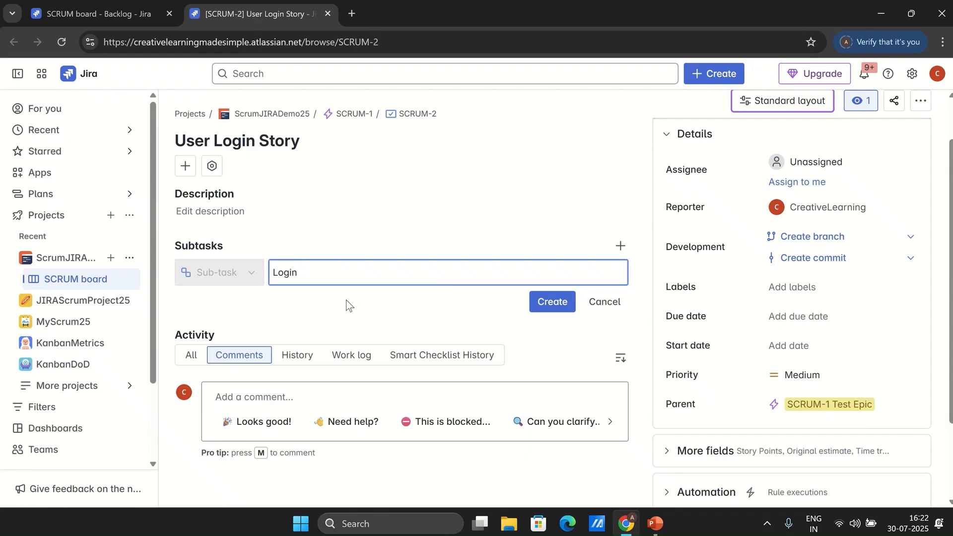
pyautogui.write('UI')
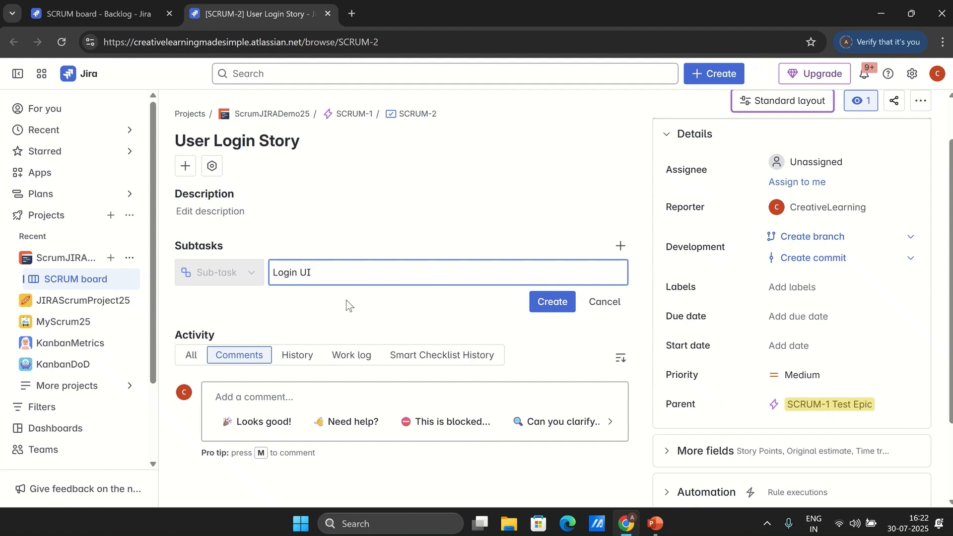
pyautogui.click(555, 301)
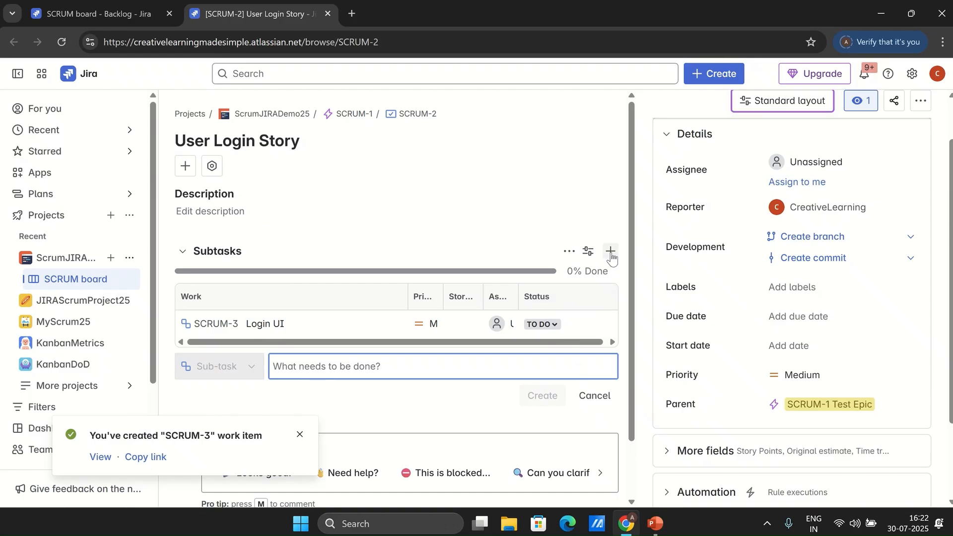
# Add another subtask named "Login API" to the User Login Story.
pyautogui.click(611, 252)
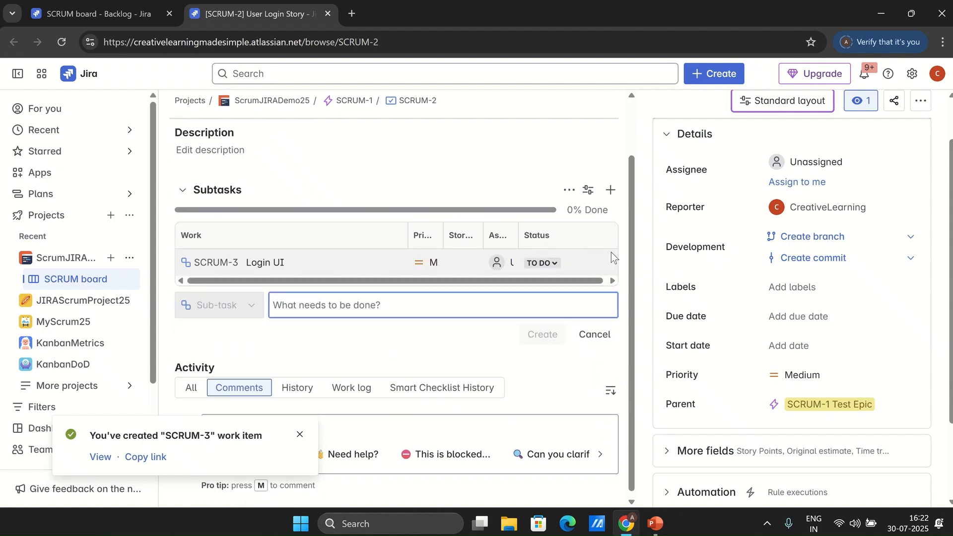
pyautogui.write('Lo')
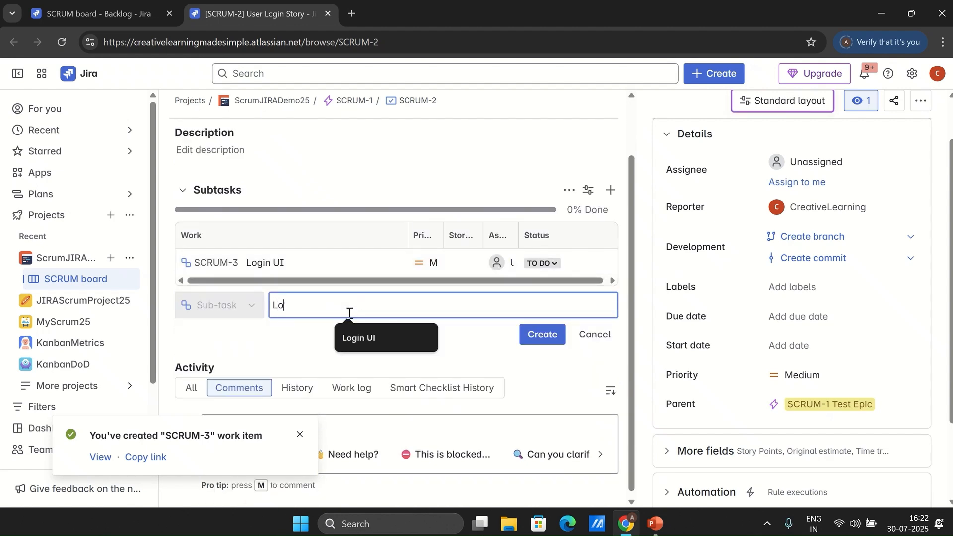
pyautogui.write('gin API')
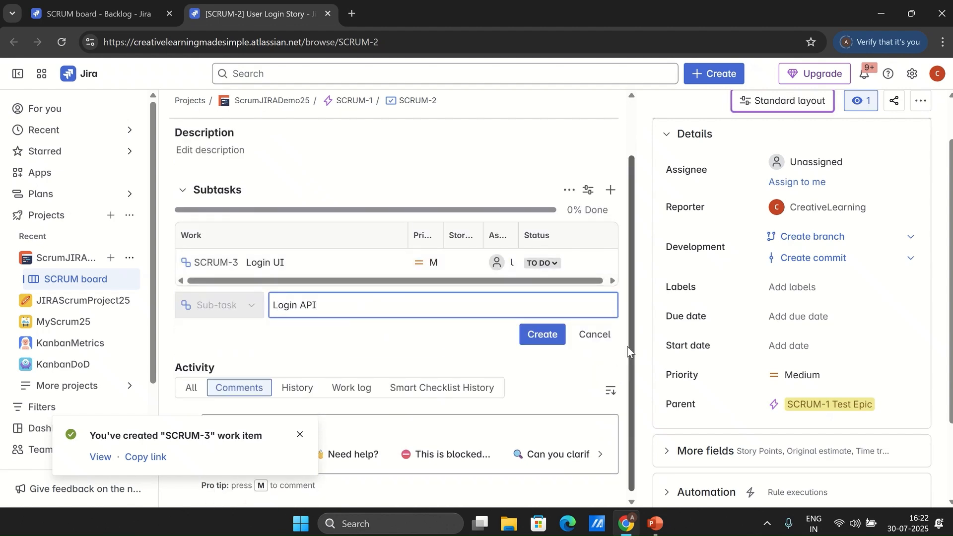
pyautogui.click(536, 335)
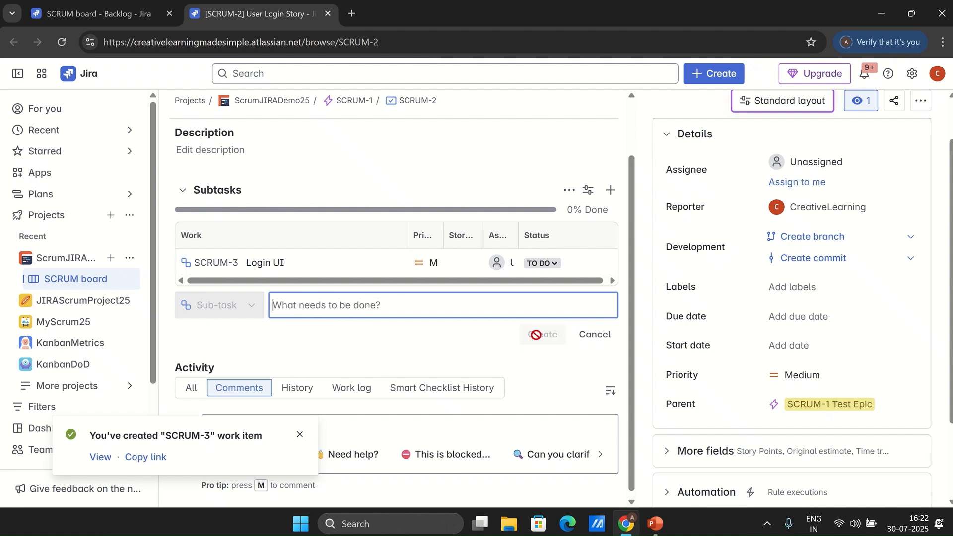
# Add a third subtask named "Login DB Table" to the User Login Story.
pyautogui.click(323, 329)
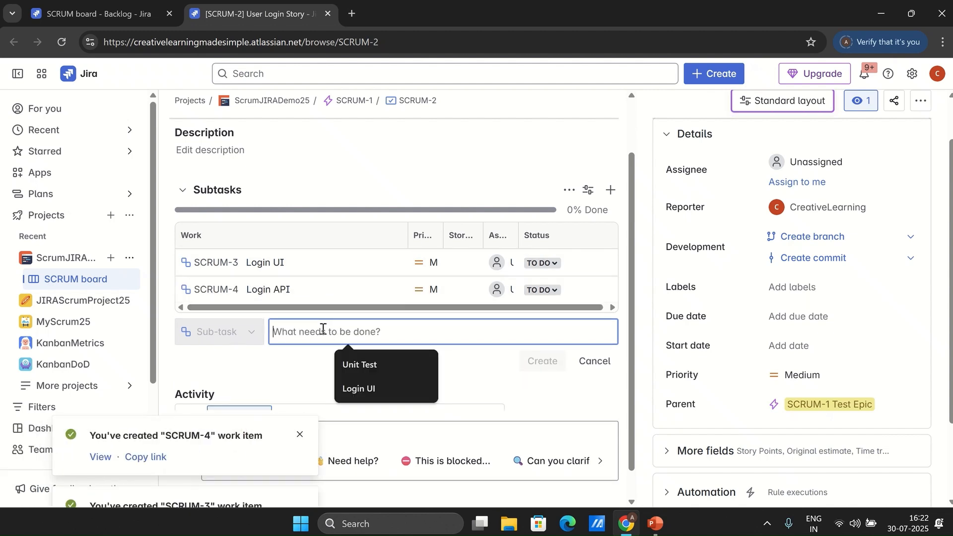
pyautogui.write('Lolgin')
pyautogui.press('BackSpace')
pyautogui.press('BackSpace')
pyautogui.press('BackSpace')
pyautogui.press('BackSpace')
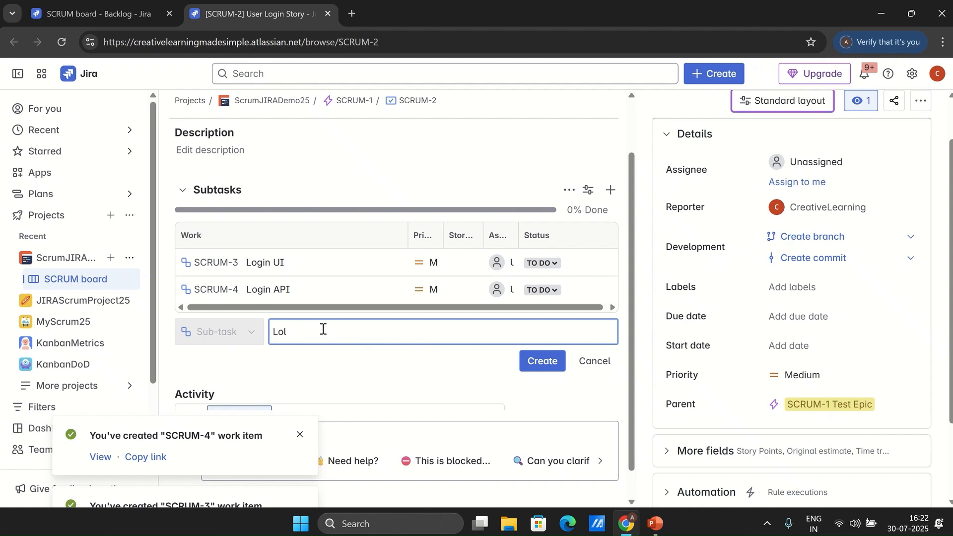
pyautogui.write('gin DB Table')
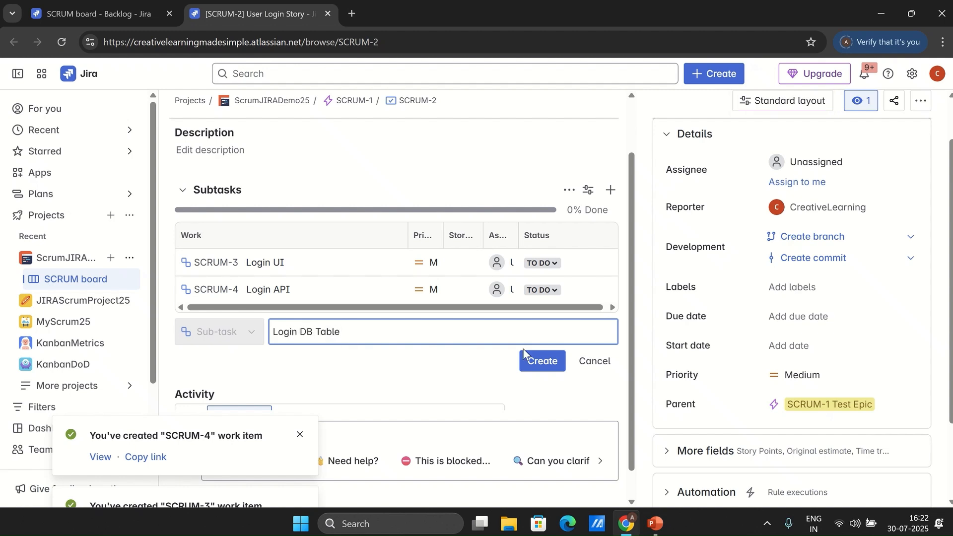
pyautogui.click(540, 361)
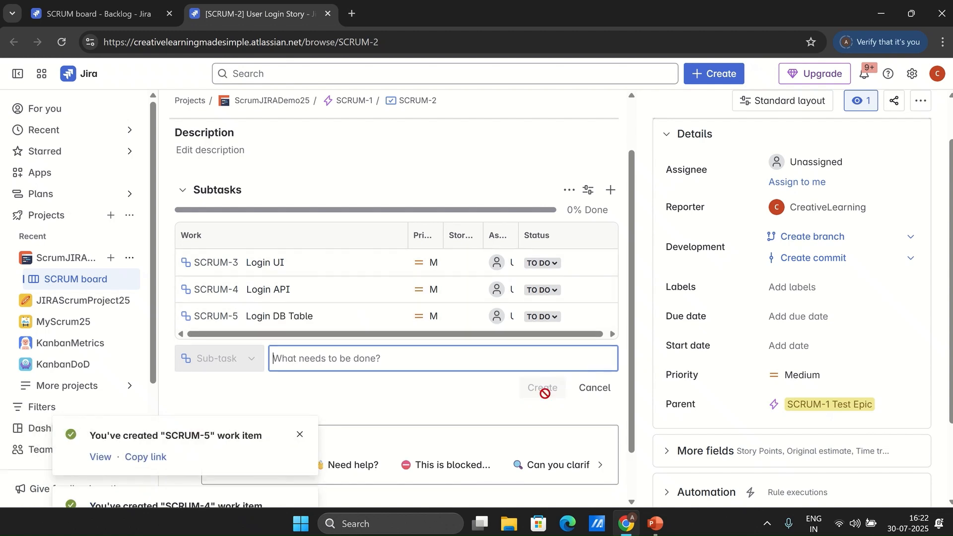
# Return to the project's backlog, reload it, and view the details of Test Epic in the epic panel.
pyautogui.click(109, 12)
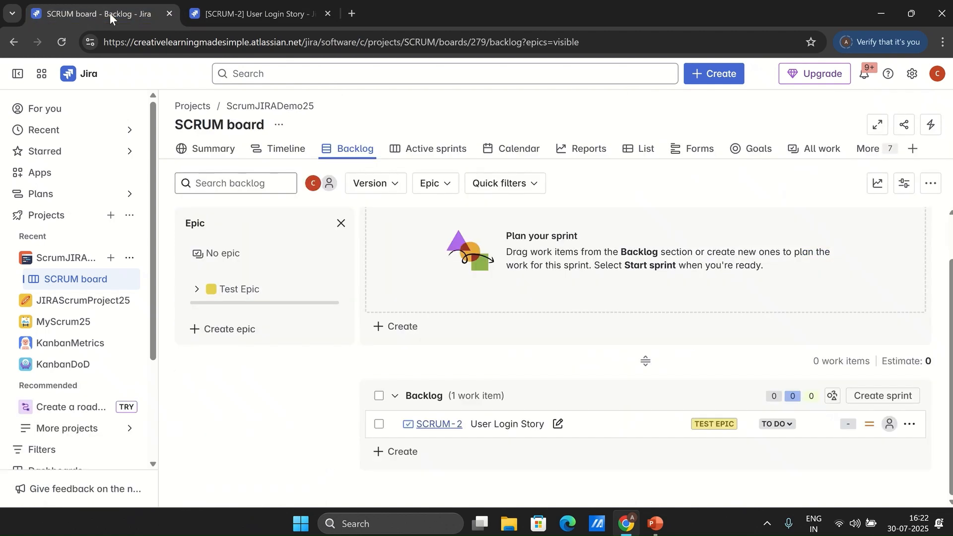
pyautogui.click(62, 42)
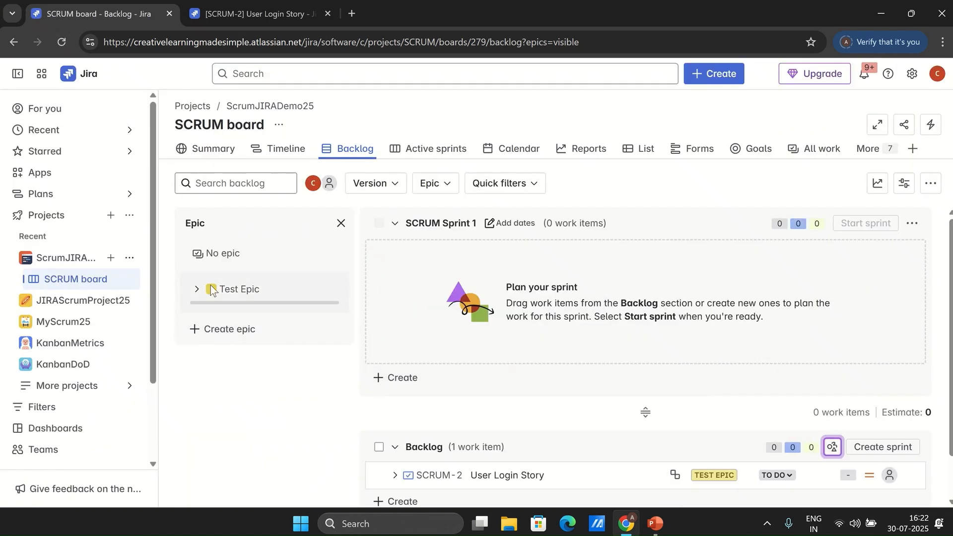
pyautogui.click(198, 289)
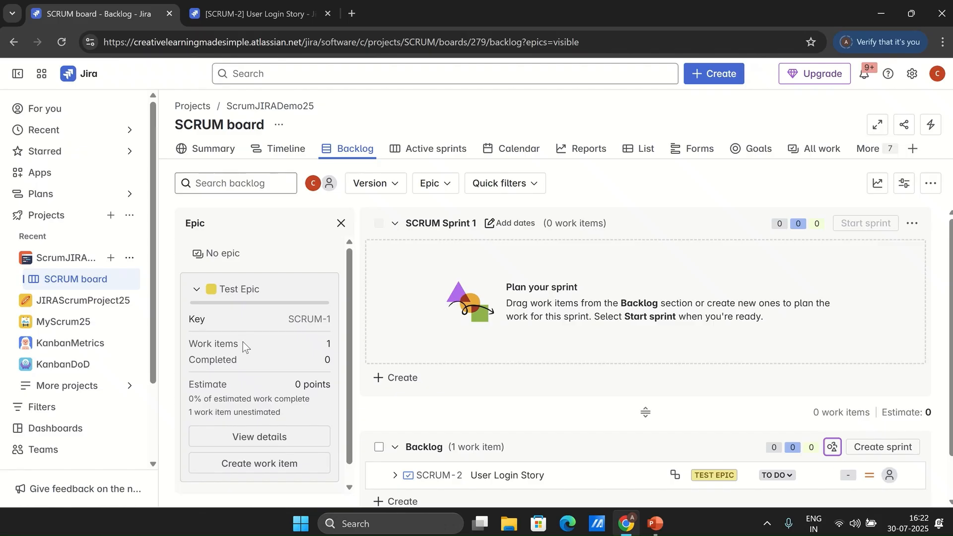
pyautogui.rightClick(240, 290)
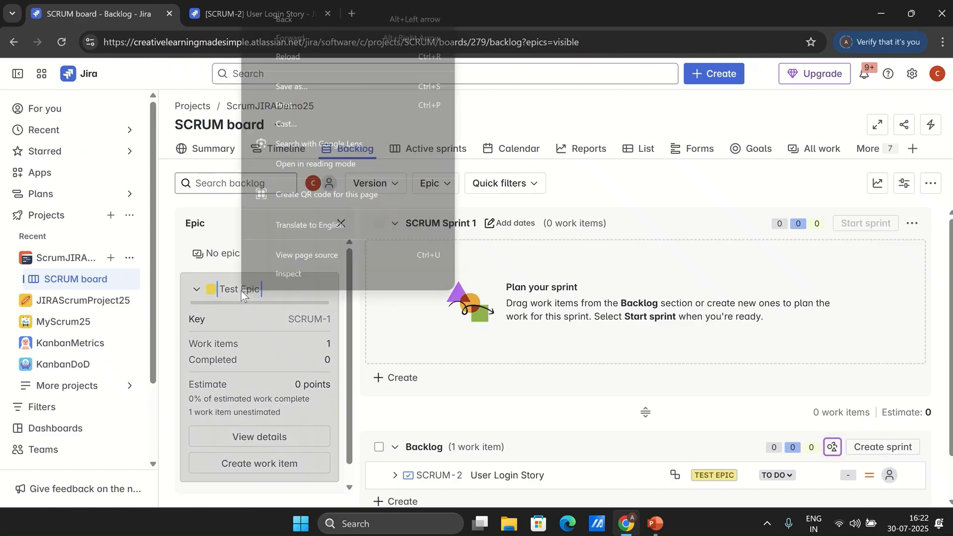
pyautogui.click(197, 291)
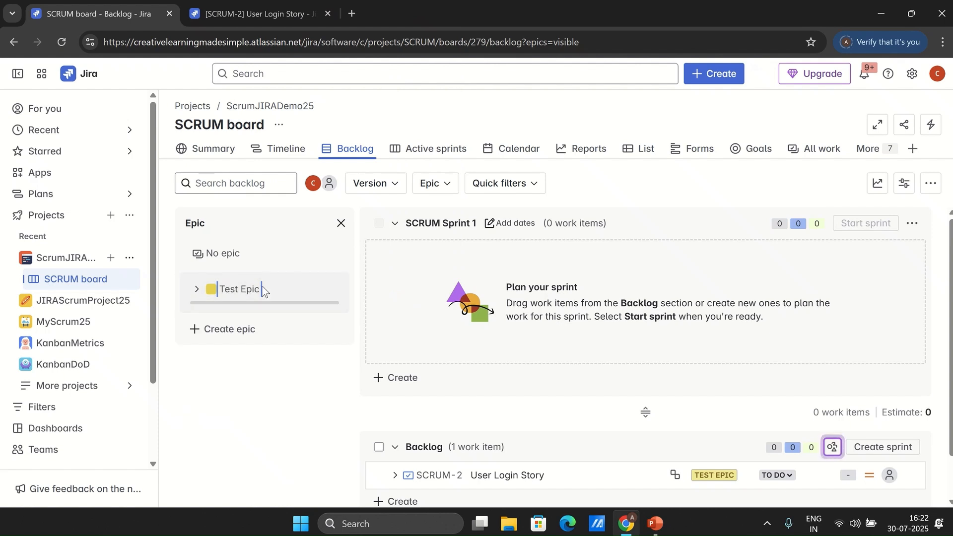
pyautogui.scroll(-1, 700, 407)
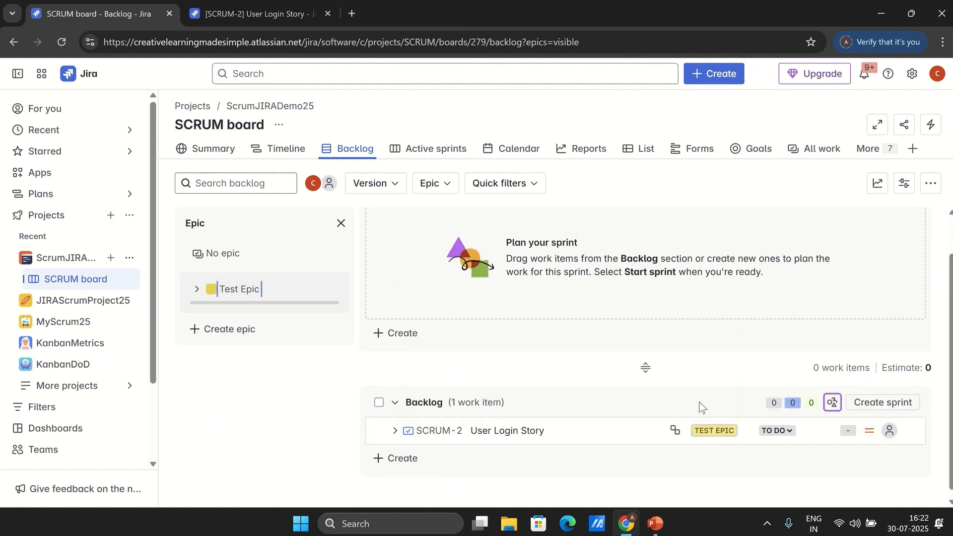
pyautogui.rightClick(710, 435)
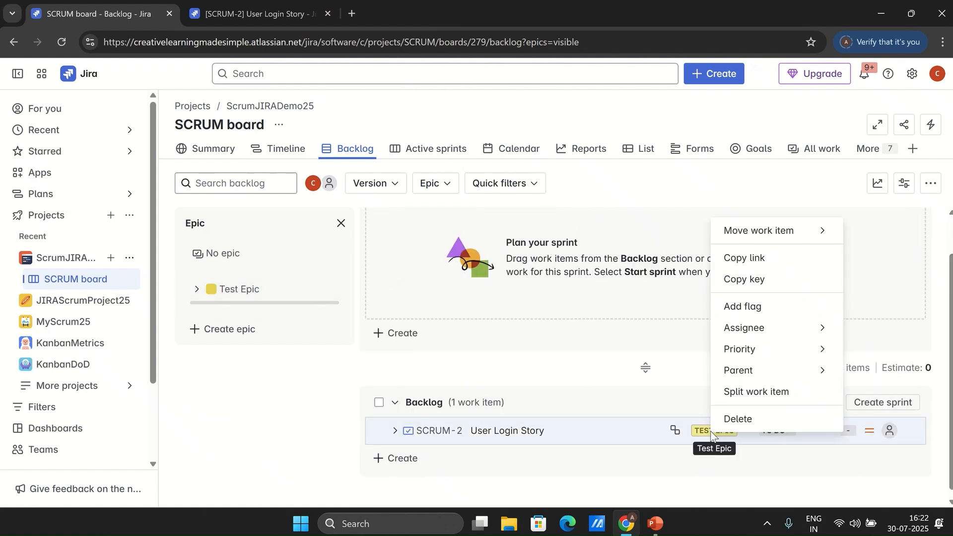
pyautogui.click(696, 472)
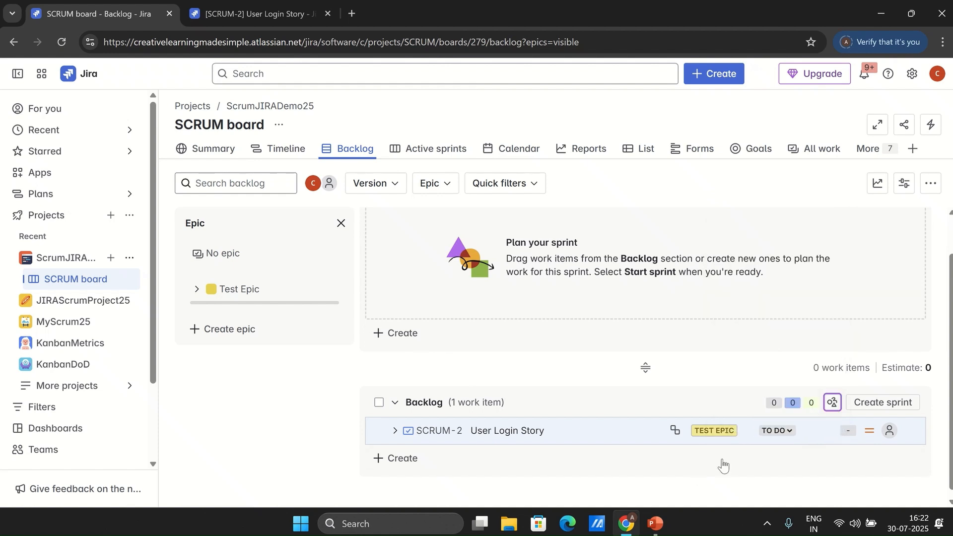
pyautogui.click(446, 185)
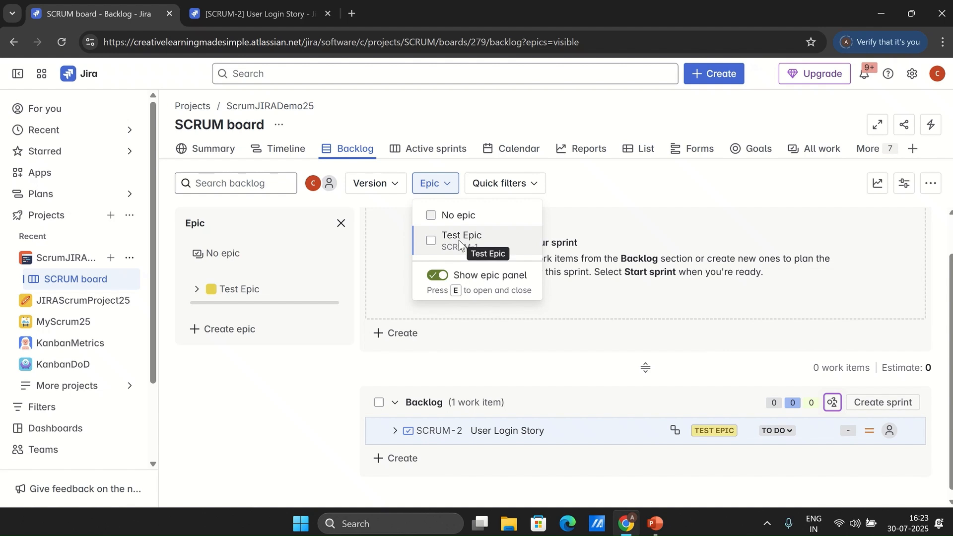
pyautogui.rightClick(459, 244)
pyautogui.click(298, 392)
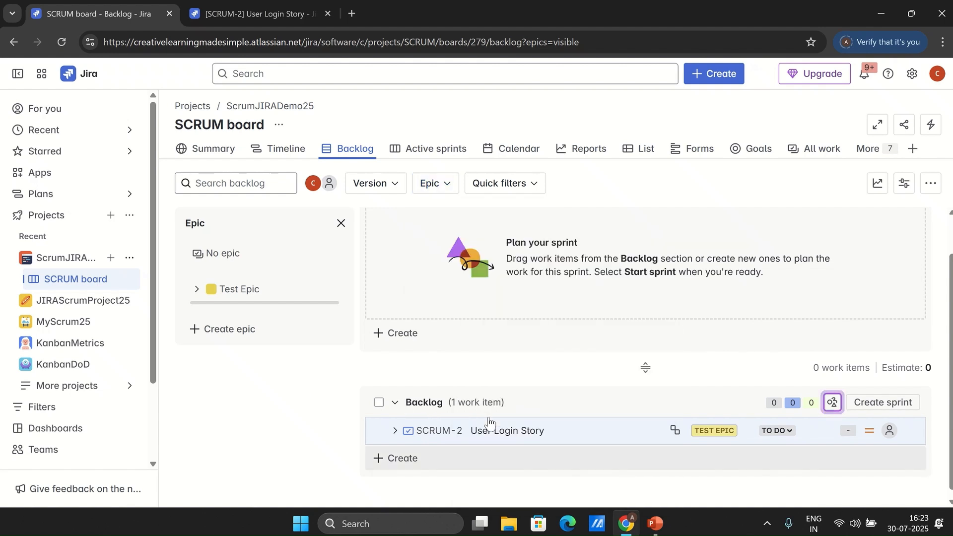
# Reopen the User Login Story in a new browser tab in place of the old one and go to its parent, Test Epic.
pyautogui.rightClick(448, 444)
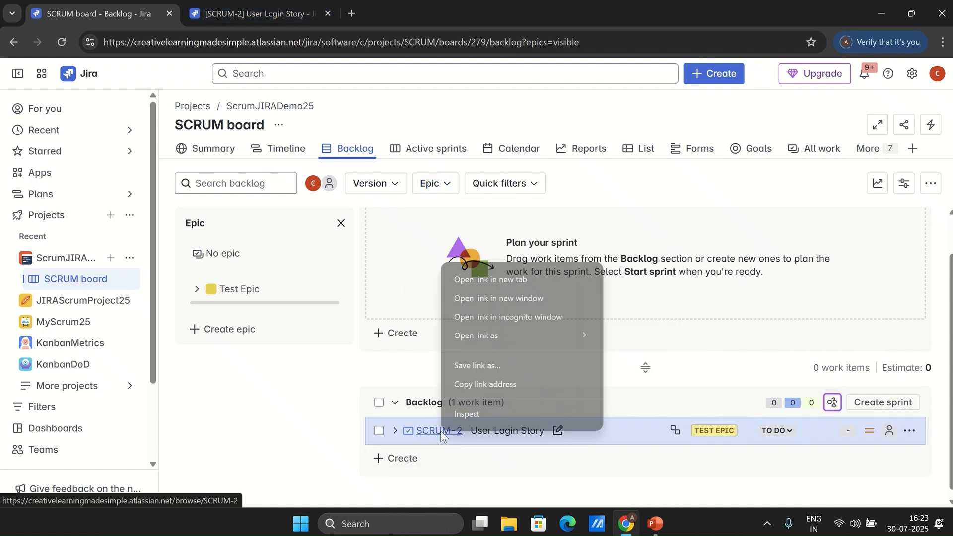
pyautogui.click(449, 273)
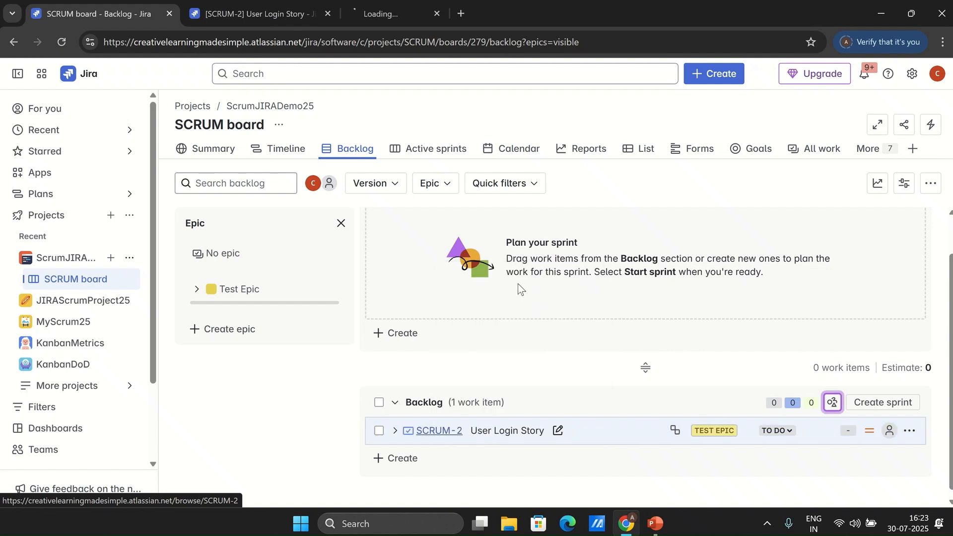
pyautogui.click(328, 14)
pyautogui.click(275, 13)
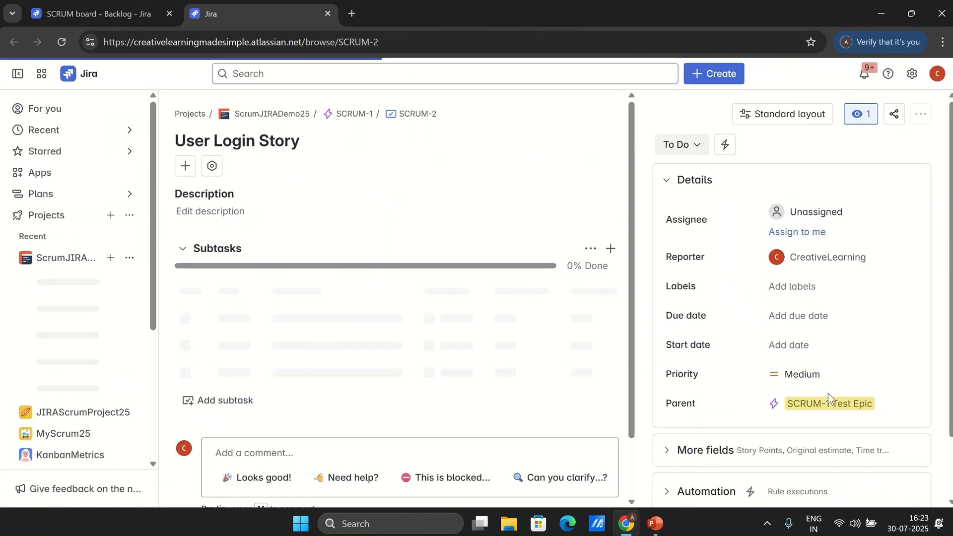
pyautogui.click(812, 406)
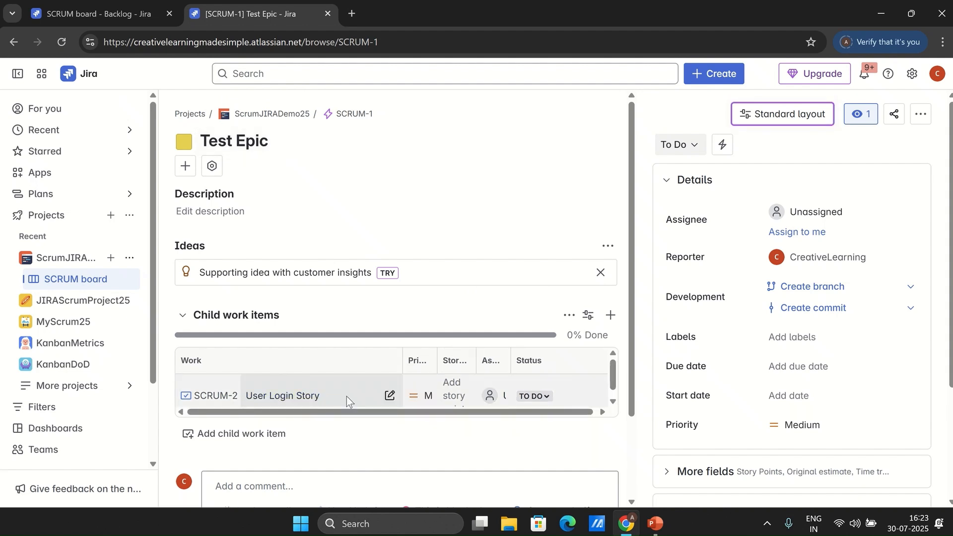
# Add a child work item of type Story named "Forgot Username" to Test Epic and dismiss the notification.
pyautogui.click(610, 317)
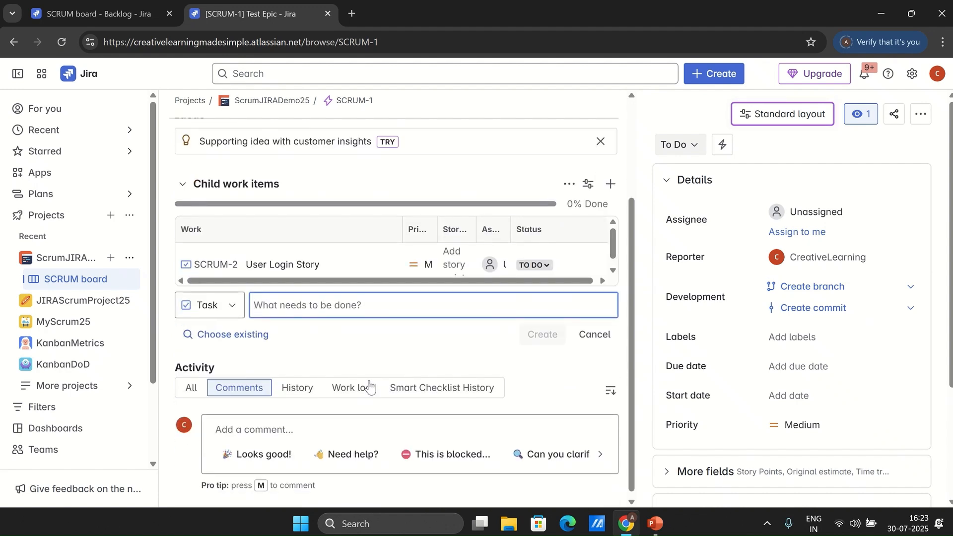
pyautogui.click(242, 311)
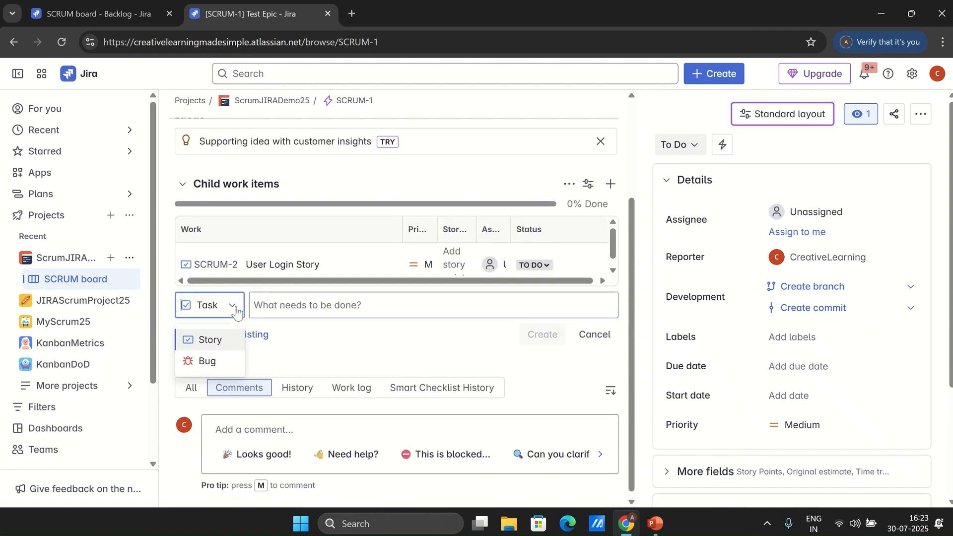
pyautogui.click(214, 338)
pyautogui.click(308, 305)
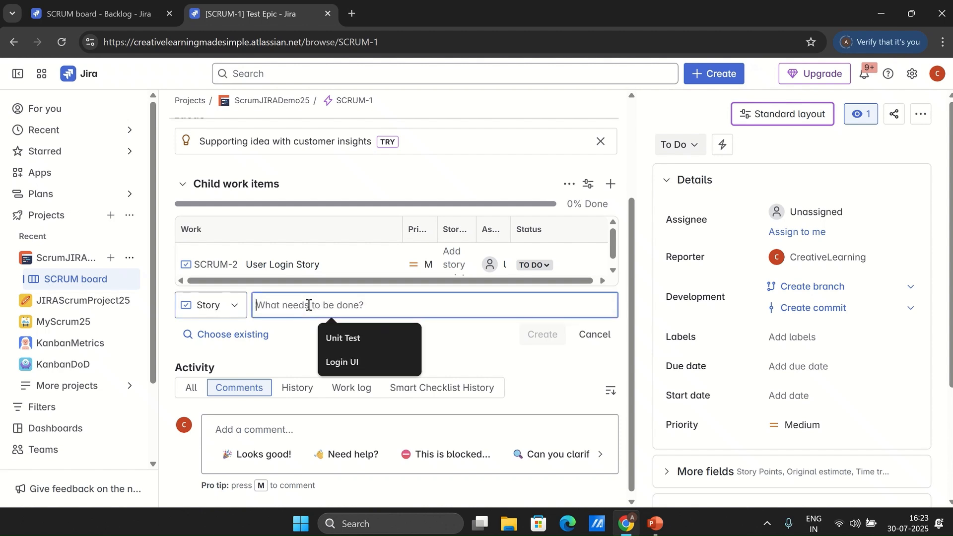
pyautogui.write('Forgo')
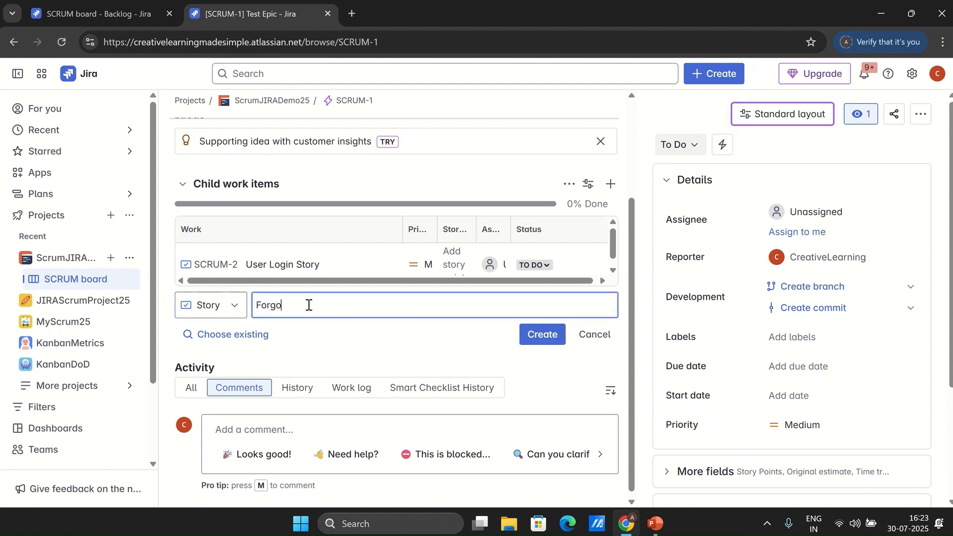
pyautogui.write('t Username')
pyautogui.click(542, 334)
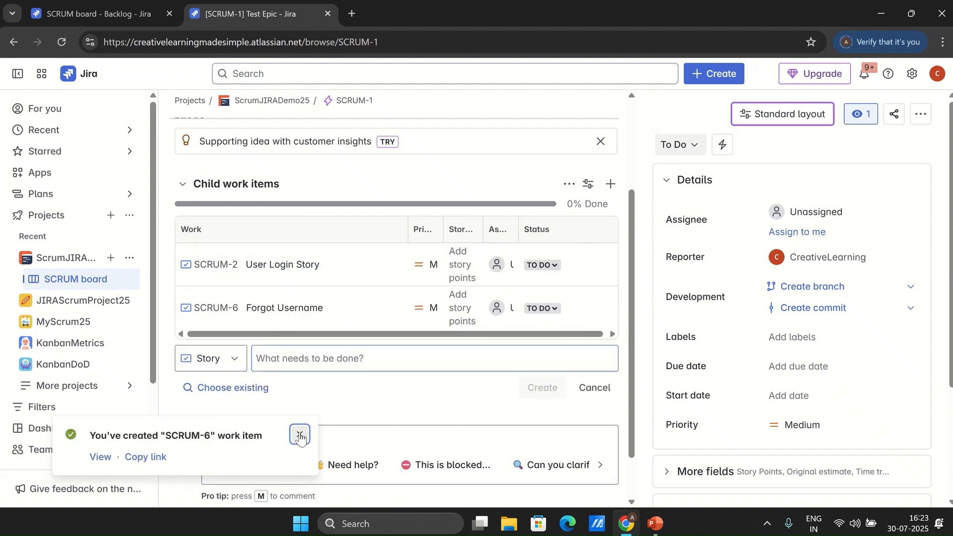
pyautogui.click(299, 435)
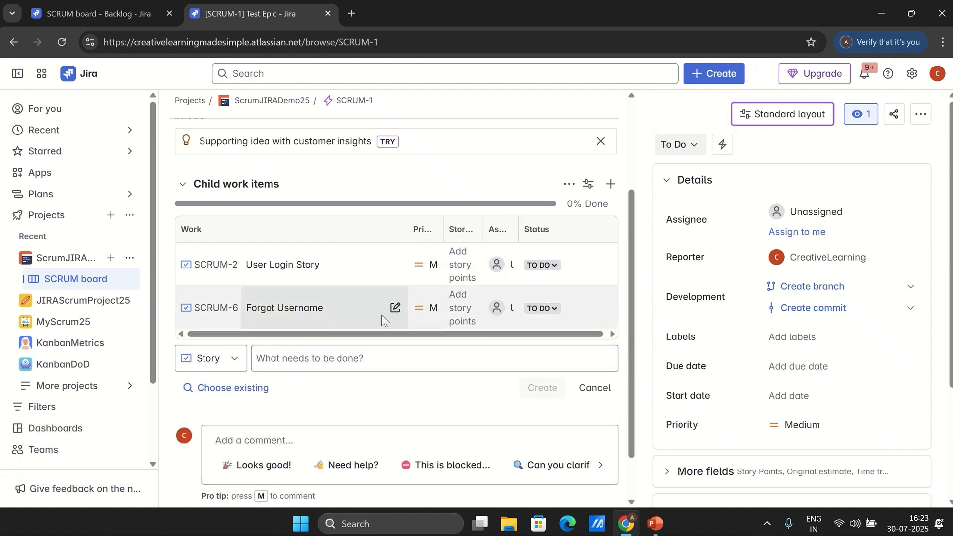
# View the User Login Story, check the work types offered for a new work item, and close the form without creating anything.
pyautogui.click(291, 271)
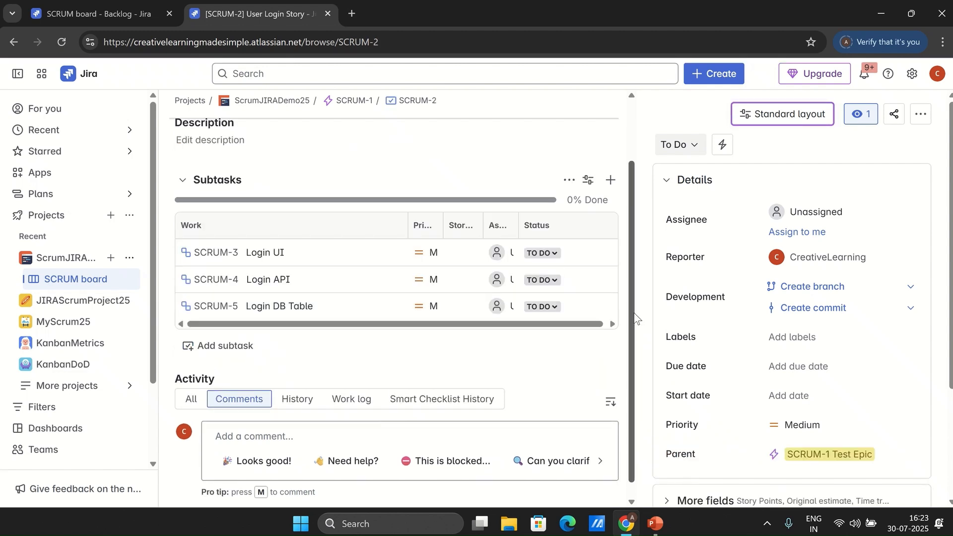
pyautogui.scroll(2, 630, 277)
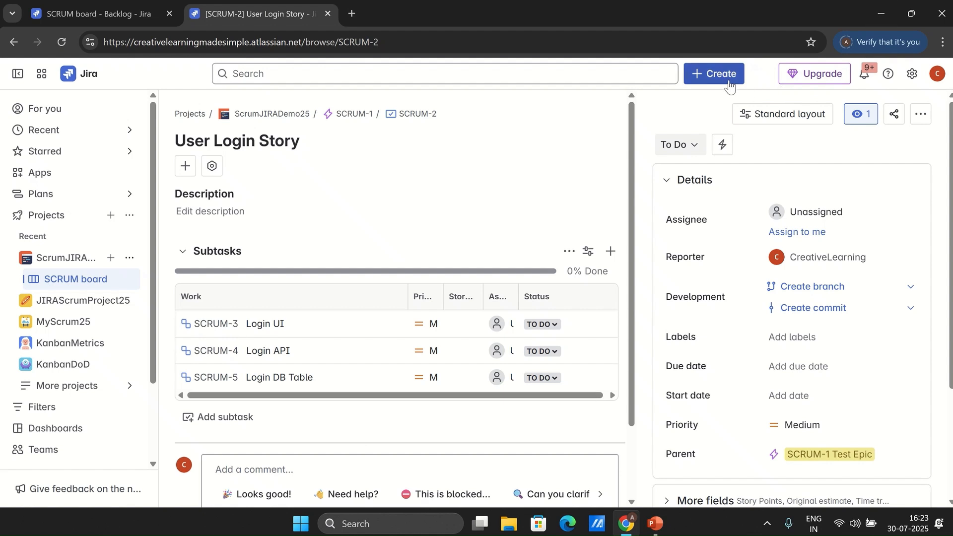
pyautogui.click(715, 73)
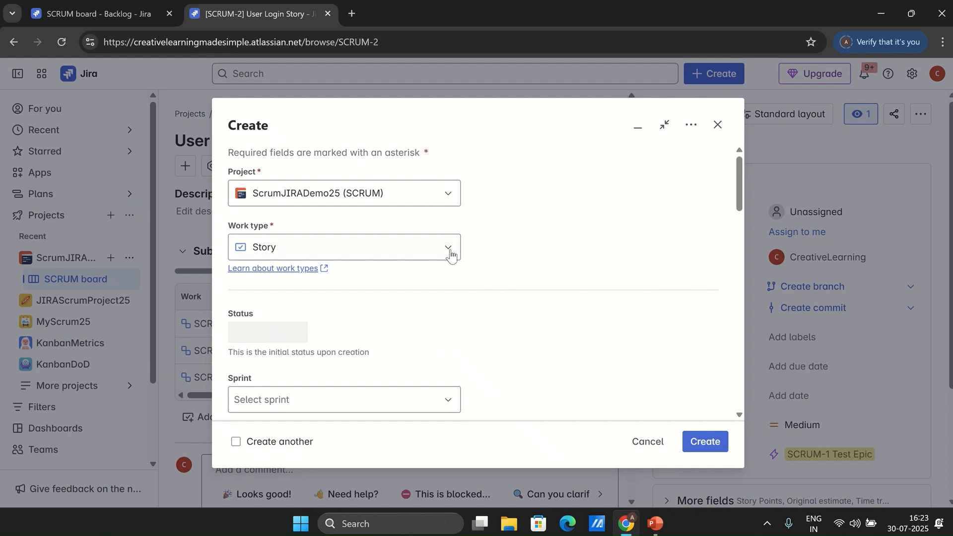
pyautogui.click(447, 251)
pyautogui.click(446, 252)
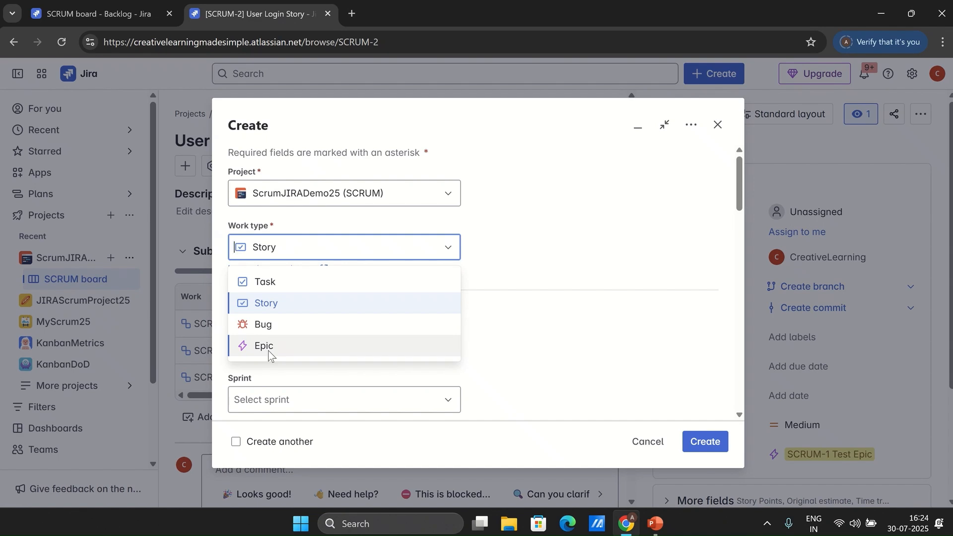
pyautogui.click(717, 125)
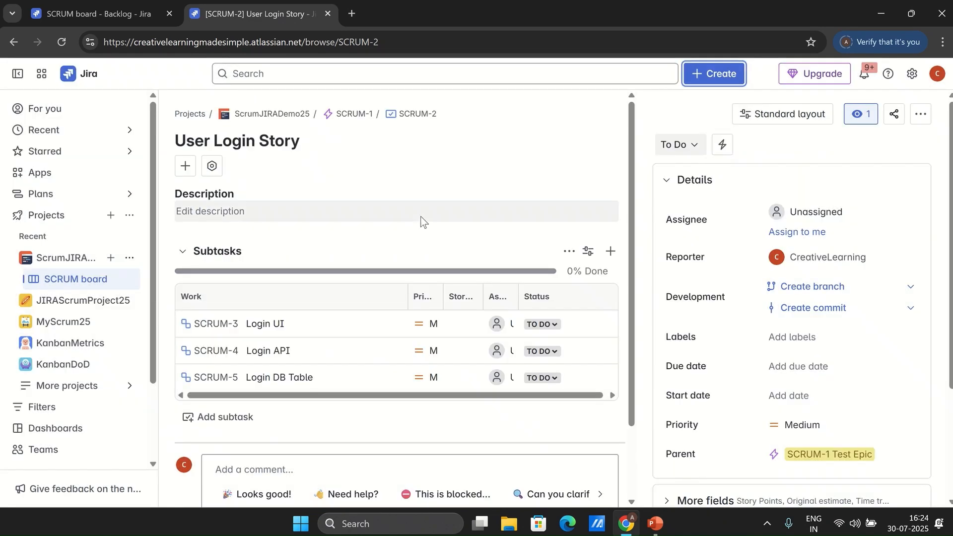
# Go to the work item types page in the ScrumJIRADemo25 project settings.
pyautogui.click(129, 258)
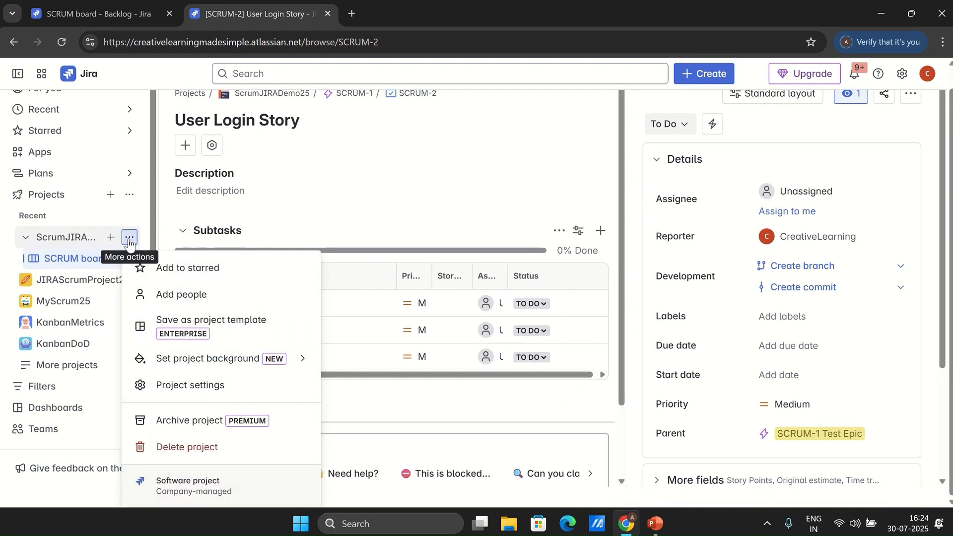
pyautogui.click(268, 385)
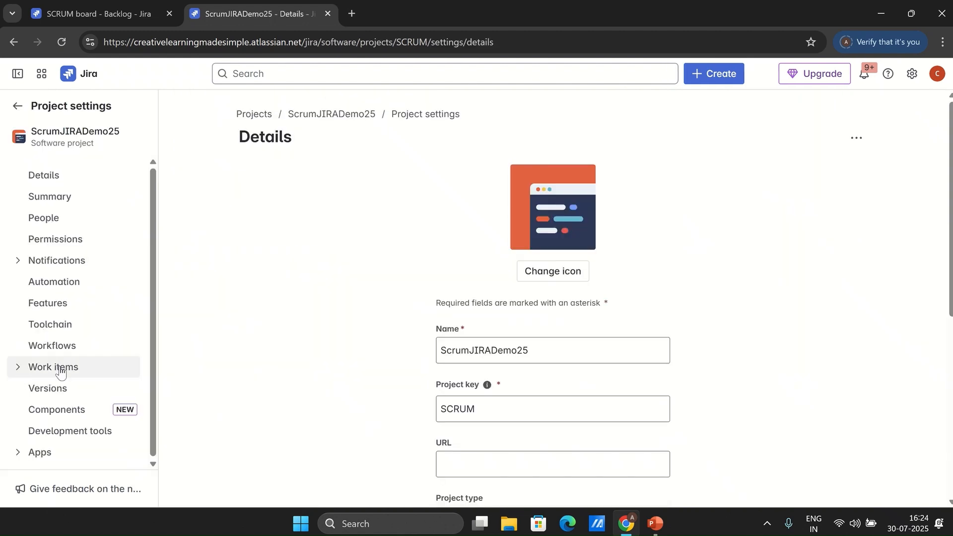
pyautogui.click(15, 369)
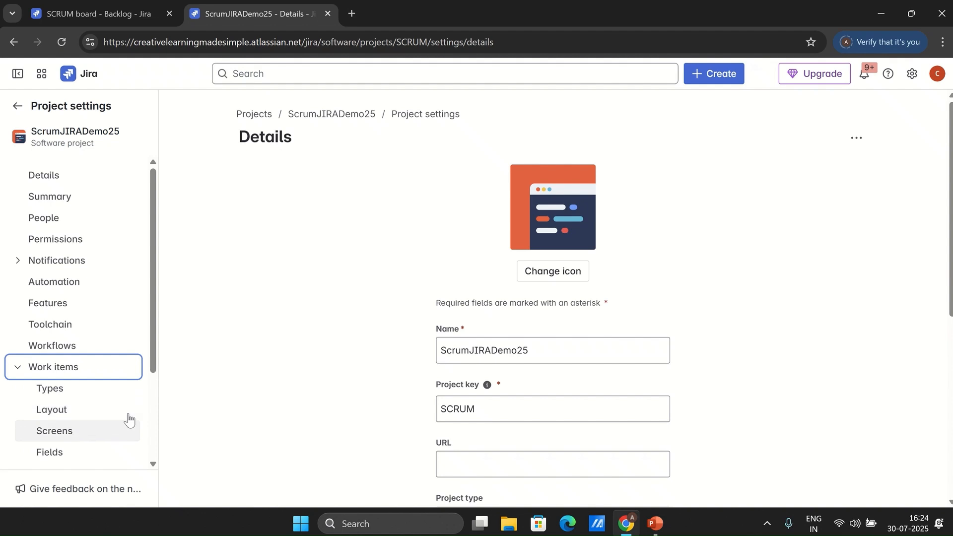
pyautogui.moveTo(153, 367); pyautogui.dragTo(151, 418)
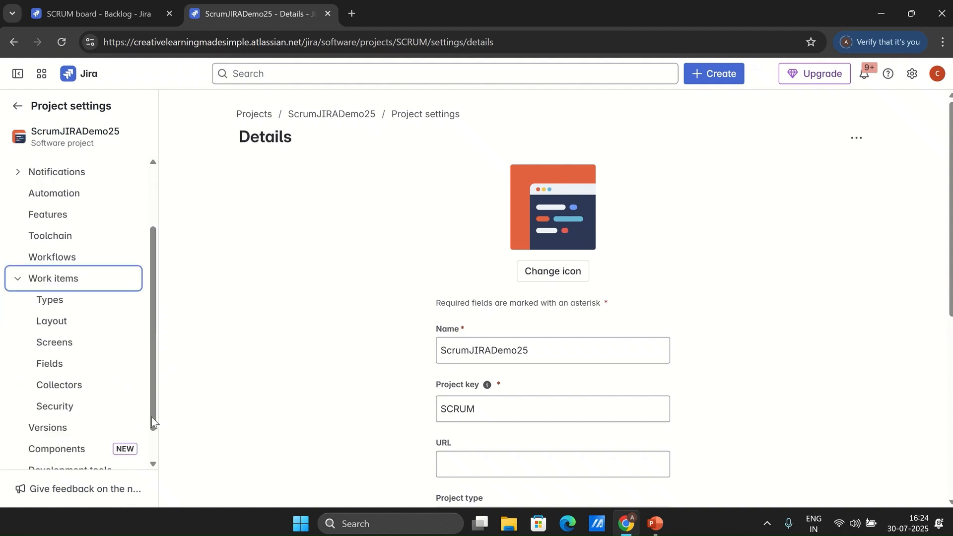
pyautogui.click(52, 301)
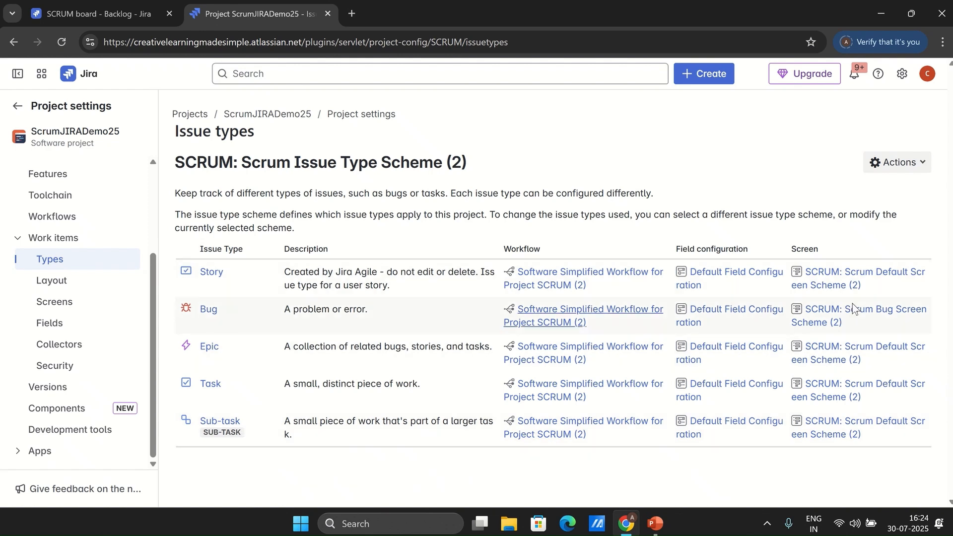
# Edit the project's issue type scheme to add the Feature, Impediment and Risk types, and save it.
pyautogui.click(908, 167)
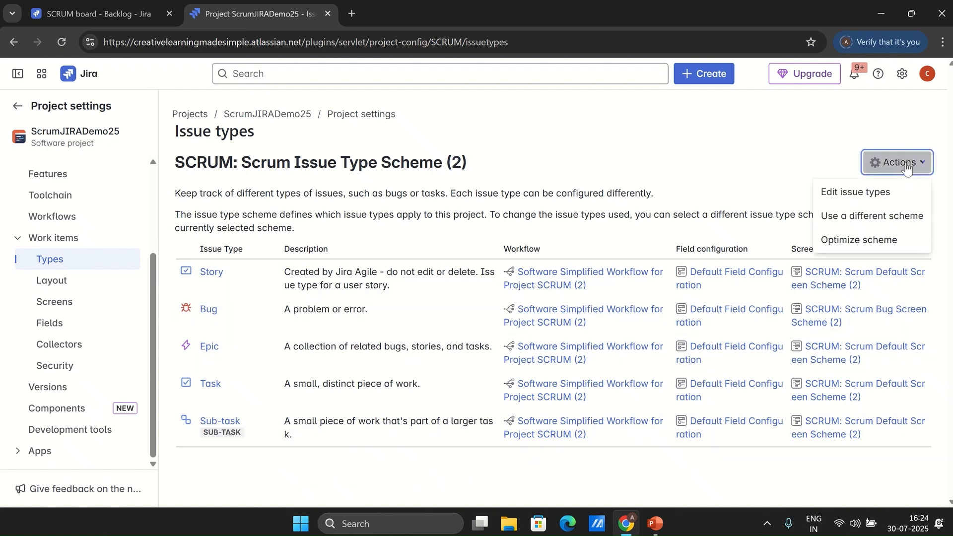
pyautogui.click(856, 192)
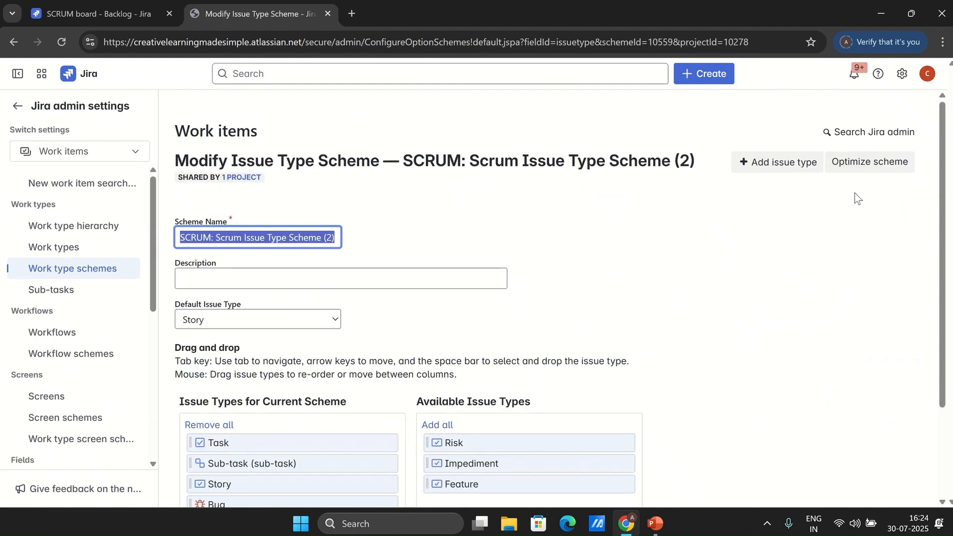
pyautogui.moveTo(941, 346); pyautogui.dragTo(941, 450)
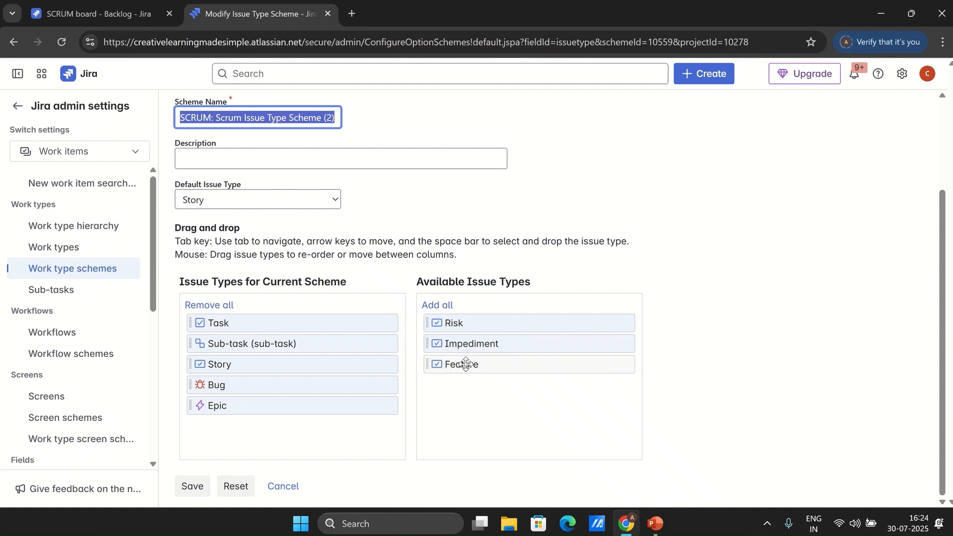
pyautogui.moveTo(465, 364); pyautogui.dragTo(229, 426)
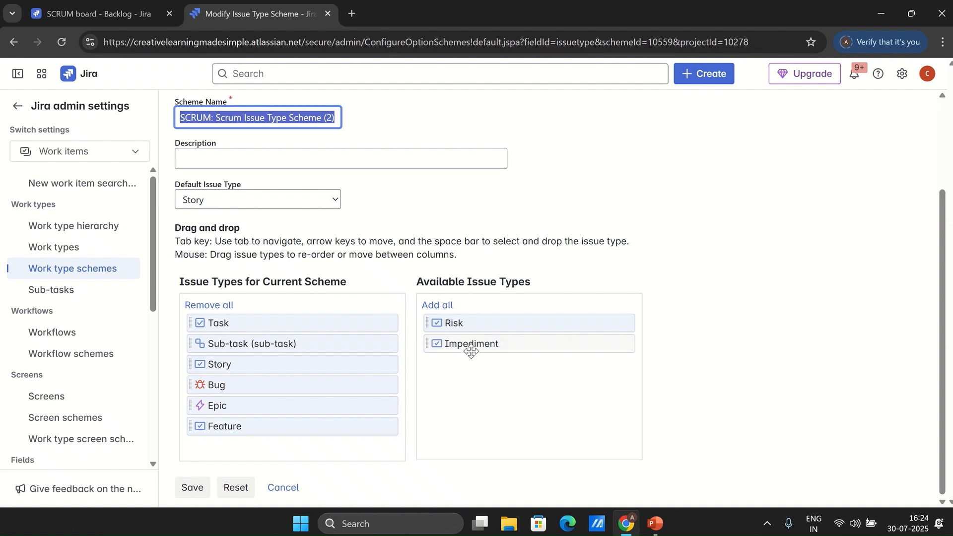
pyautogui.moveTo(469, 343); pyautogui.dragTo(238, 447)
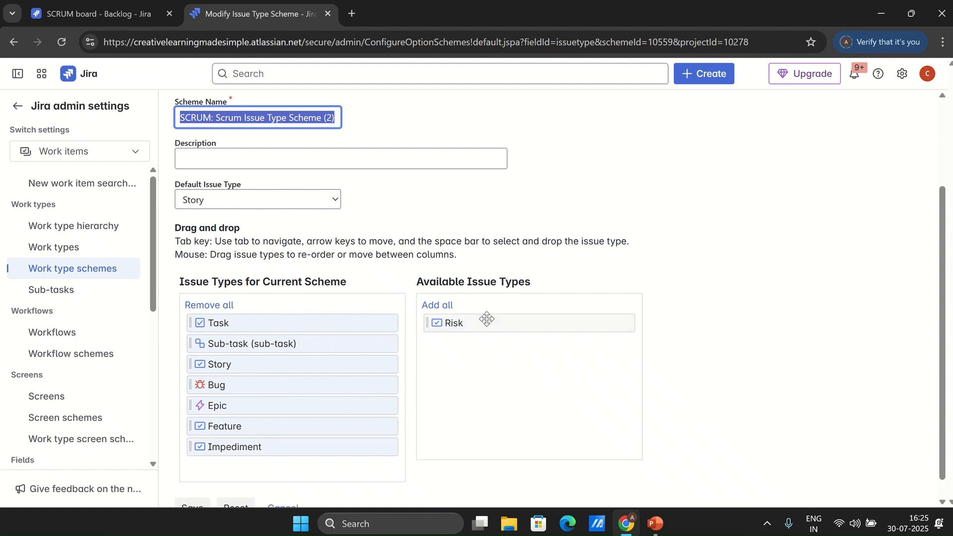
pyautogui.moveTo(486, 321); pyautogui.dragTo(223, 447)
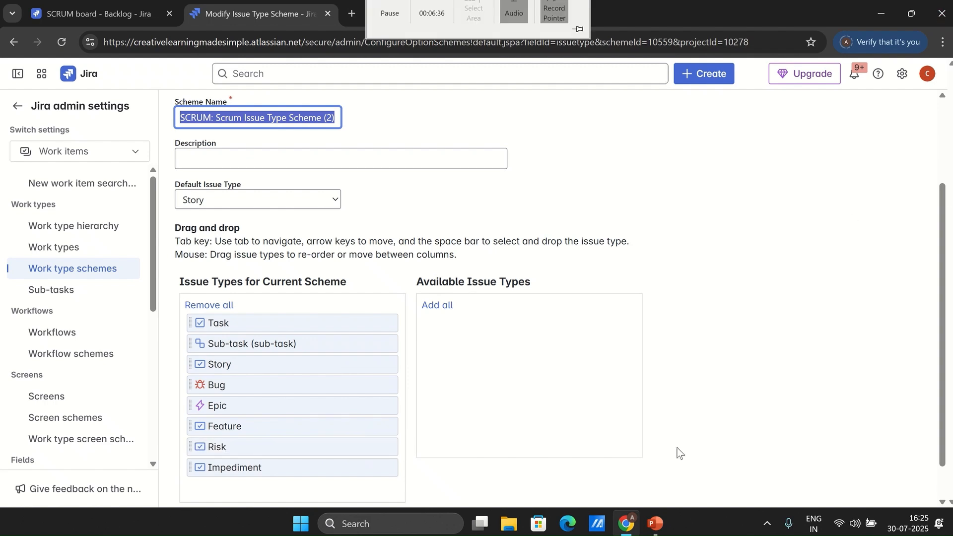
pyautogui.moveTo(943, 382); pyautogui.dragTo(944, 447)
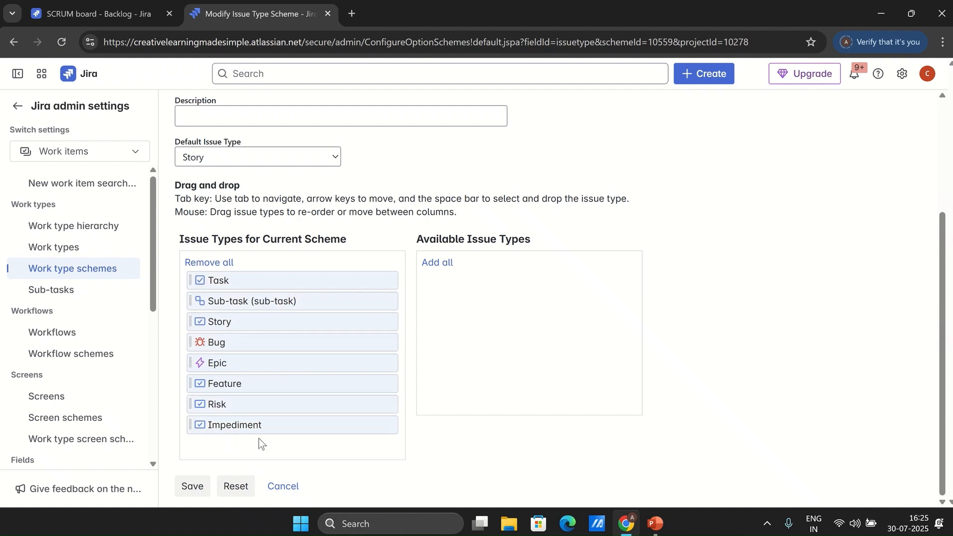
pyautogui.click(193, 488)
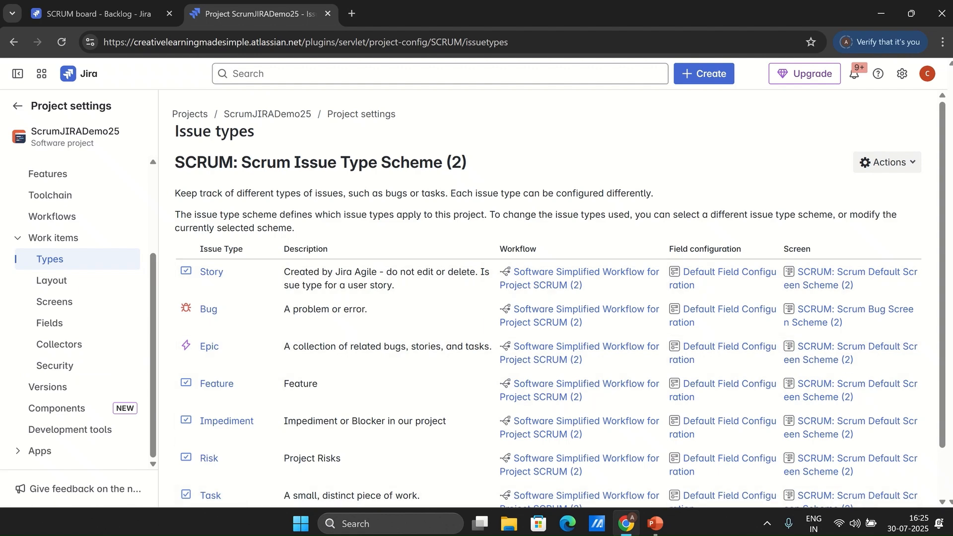
# Start a new work item of type Feature in ScrumJIRADemo25 with the summary "Test Feature".
pyautogui.click(712, 74)
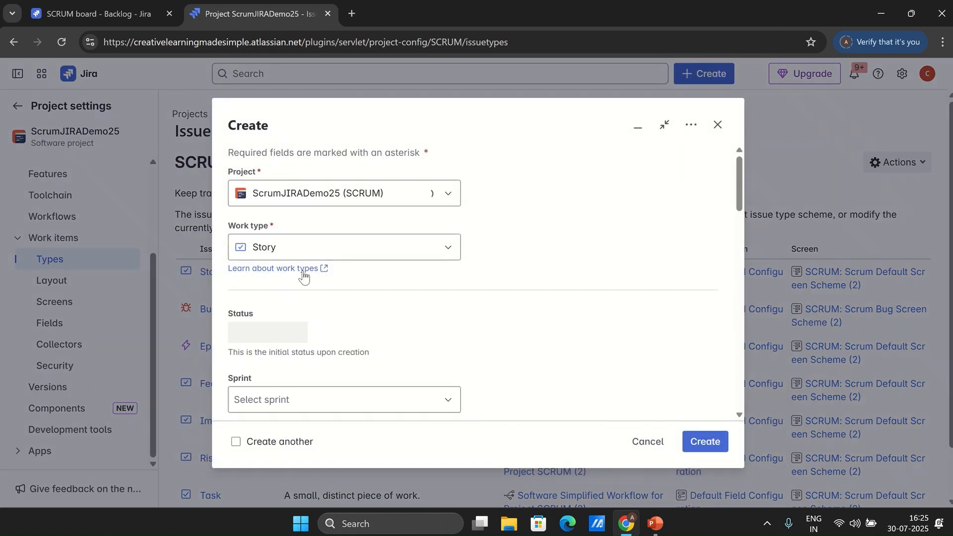
pyautogui.click(444, 249)
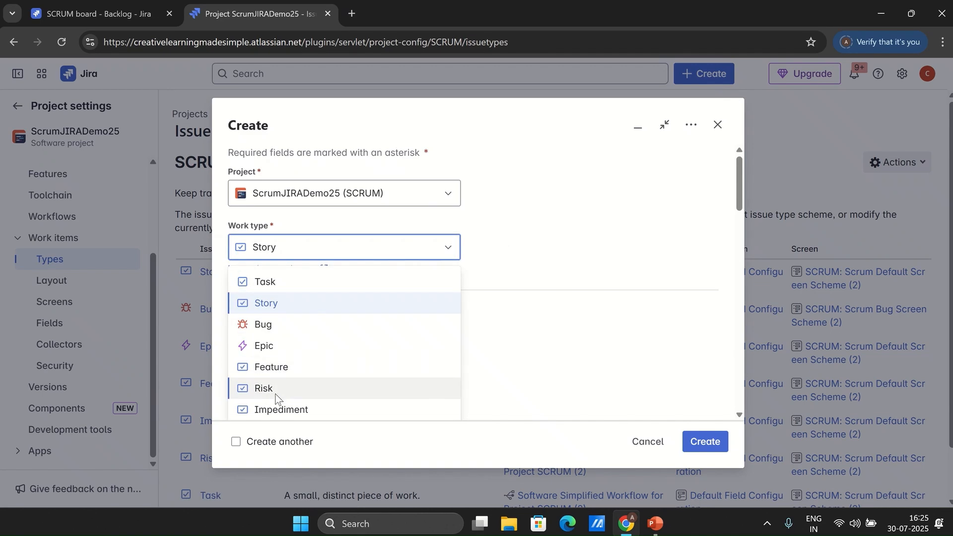
pyautogui.click(286, 367)
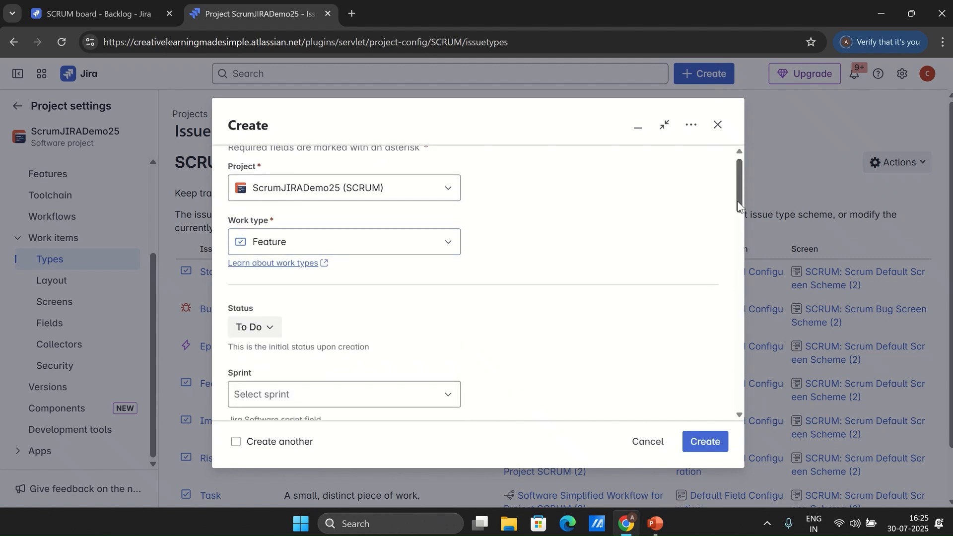
pyautogui.scroll(-5, 355, 203)
pyautogui.click(296, 228)
pyautogui.write('T')
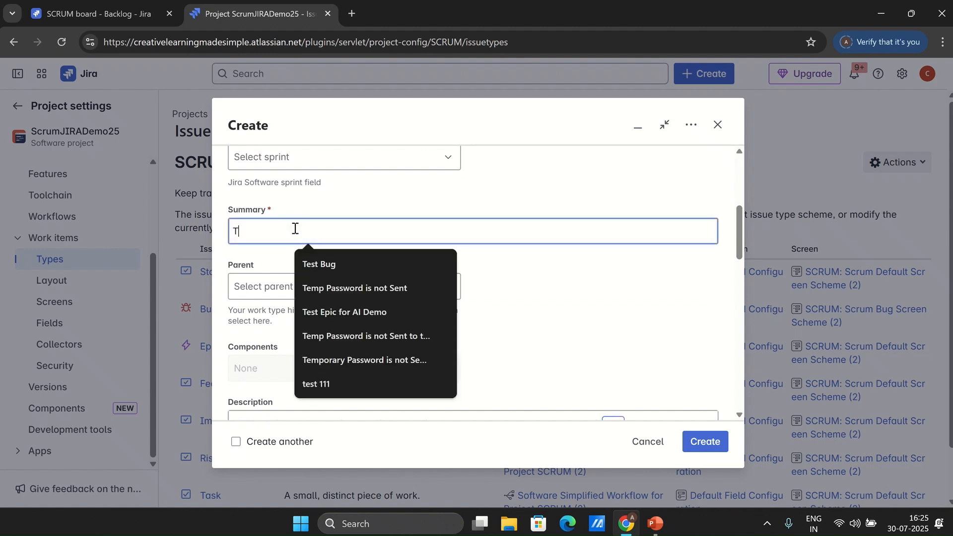
pyautogui.write('est Feasture')
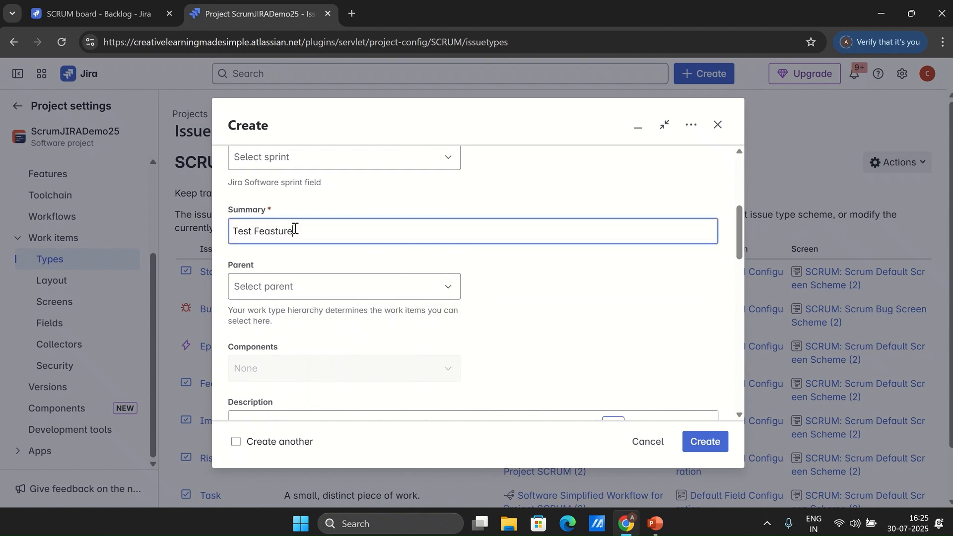
pyautogui.press('BackSpace')
pyautogui.press('BackSpace')
pyautogui.press('BackSpace')
pyautogui.press('BackSpace')
pyautogui.press('BackSpace')
pyautogui.write('ture')
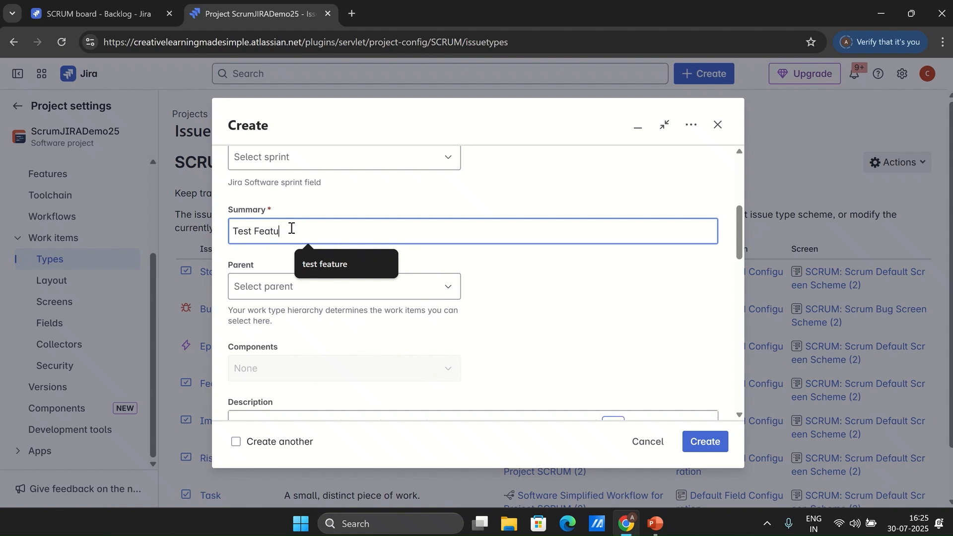
# Set Test Epic as the feature's parent, create the work item and dismiss the notification.
pyautogui.click(305, 296)
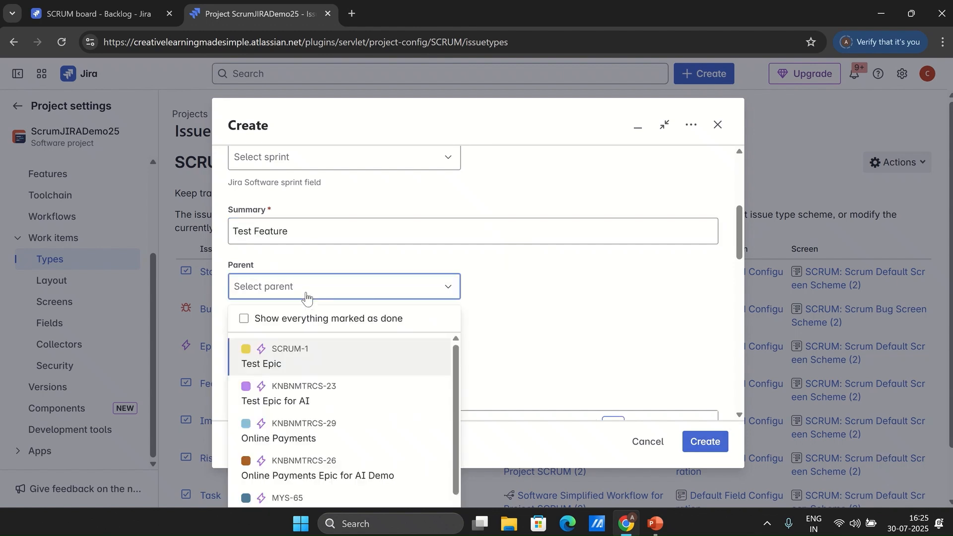
pyautogui.click(278, 363)
pyautogui.click(711, 441)
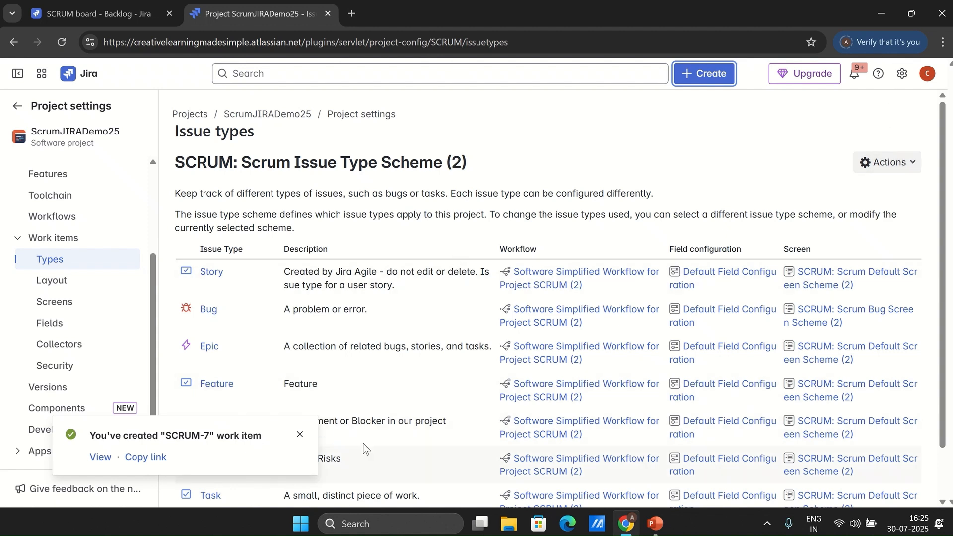
pyautogui.click(301, 434)
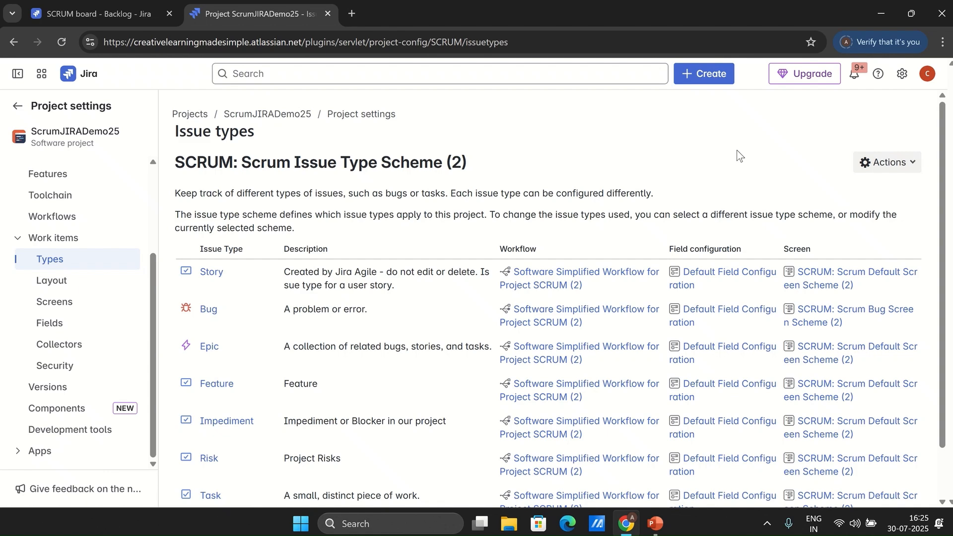
# Open the project's issue type scheme for editing and start adding a new issue type.
pyautogui.click(906, 167)
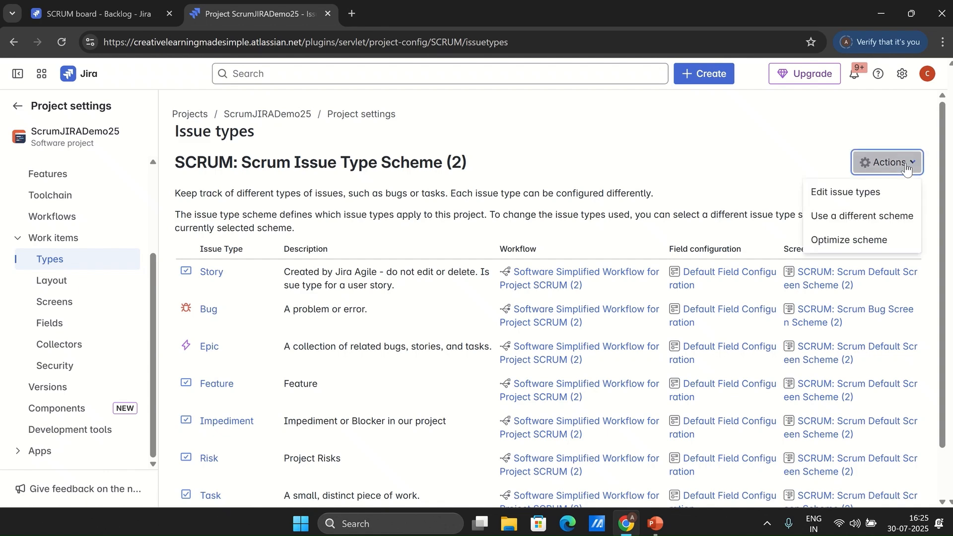
pyautogui.click(844, 192)
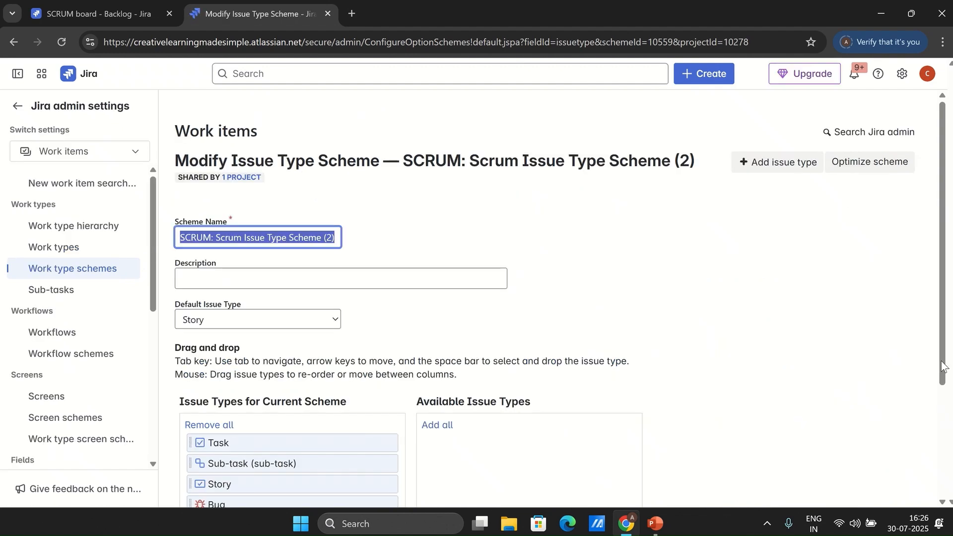
pyautogui.scroll(-3, 935, 364)
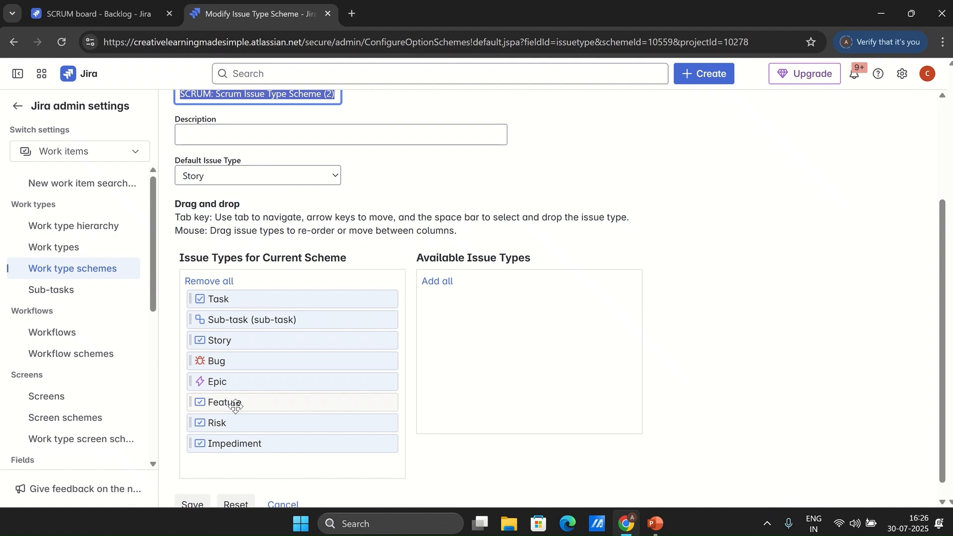
pyautogui.moveTo(941, 361); pyautogui.dragTo(946, 271)
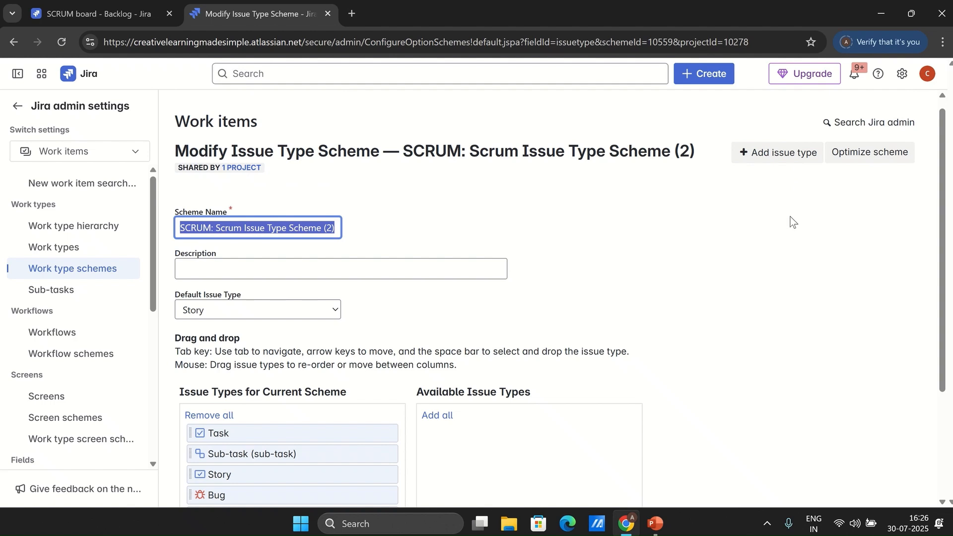
pyautogui.click(778, 153)
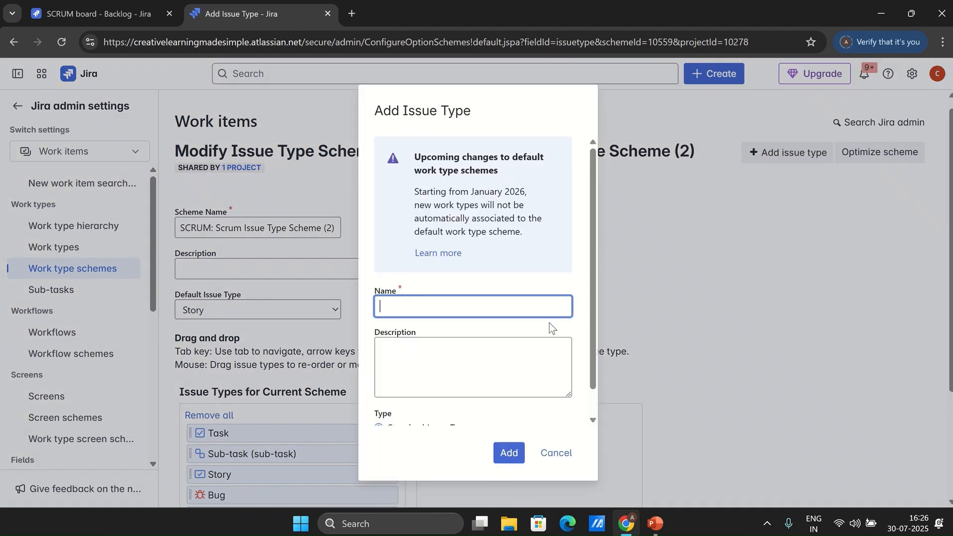
# Add a standard issue type named "Process Improvement", using the same text as its description.
pyautogui.write('Process Improvement')
pyautogui.moveTo(469, 306); pyautogui.dragTo(387, 307)
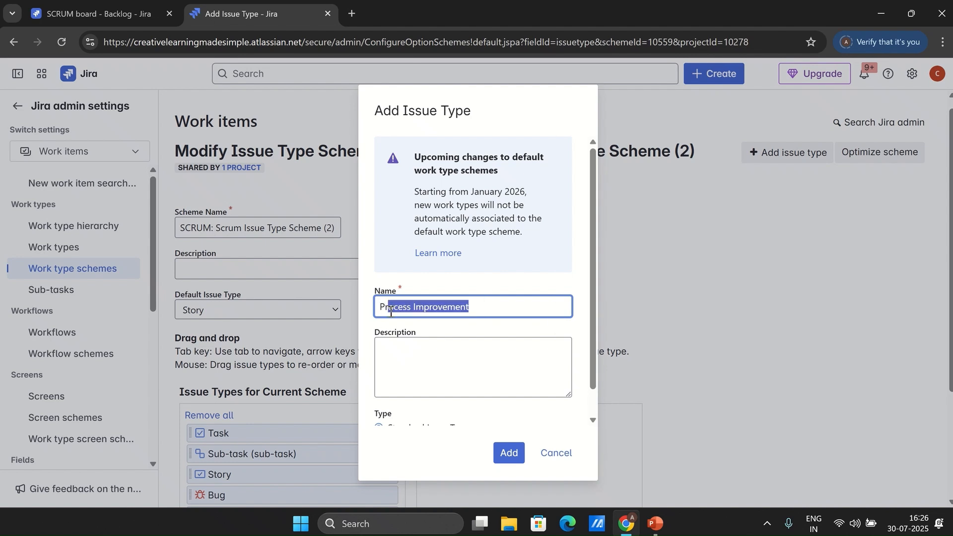
pyautogui.click(485, 308)
pyautogui.moveTo(474, 308); pyautogui.dragTo(377, 307)
pyautogui.hotkey('ctrl', 'c')
pyautogui.click(455, 372)
pyautogui.hotkey('ctrl', 'v')
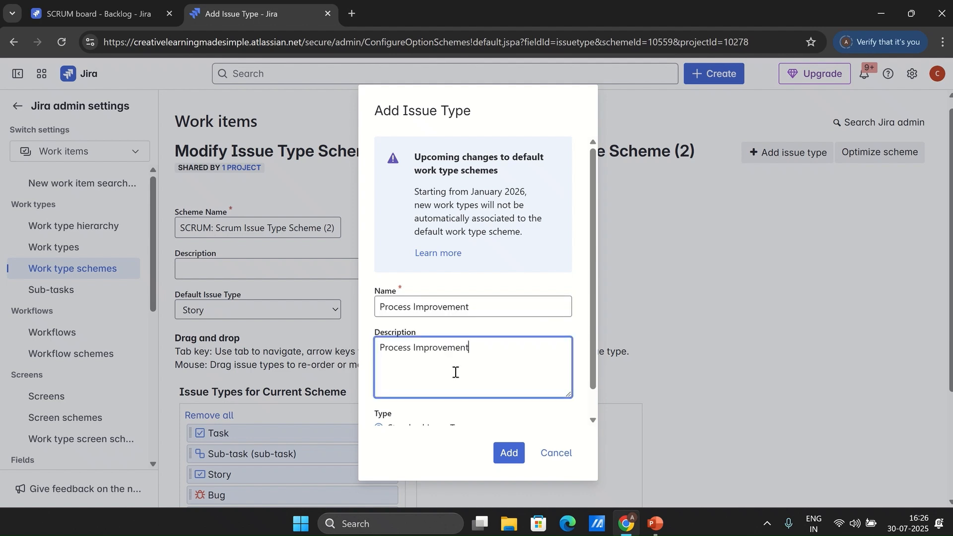
pyautogui.scroll(-1, 591, 402)
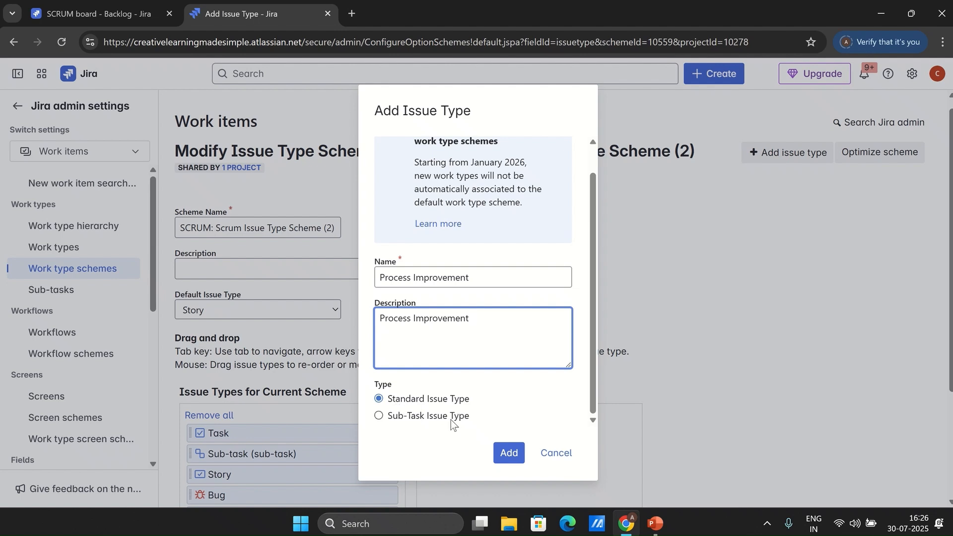
pyautogui.click(511, 453)
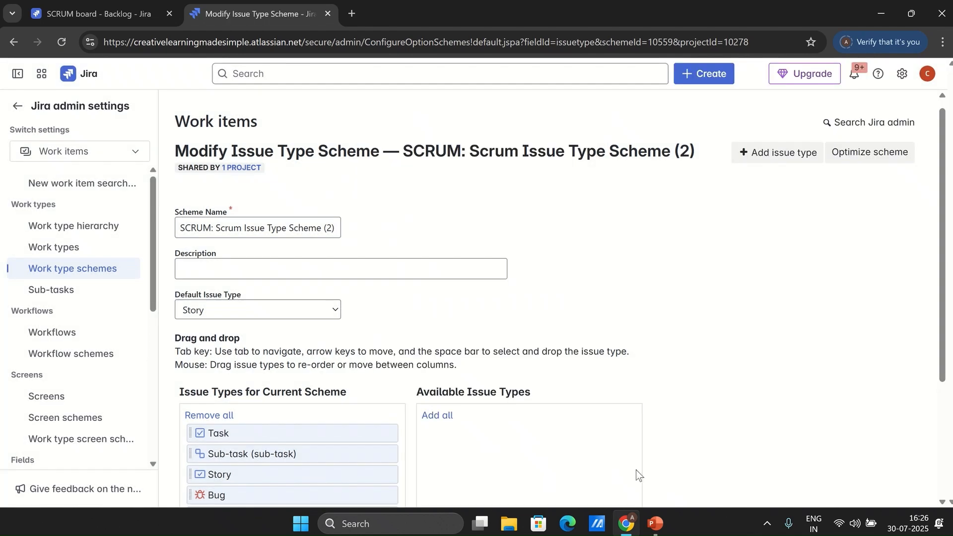
# Save the modified issue type scheme and review the project's list of issue types.
pyautogui.moveTo(943, 368); pyautogui.dragTo(943, 483)
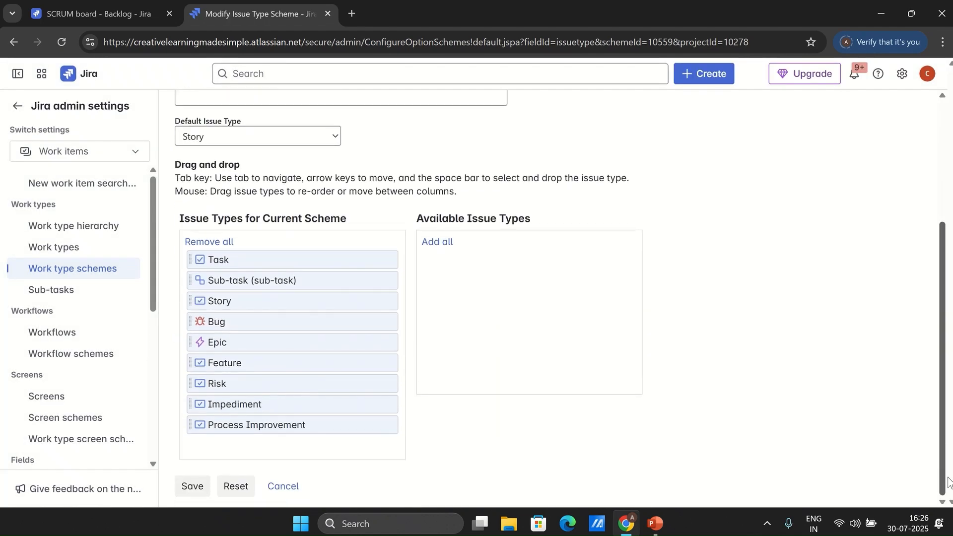
pyautogui.click(191, 486)
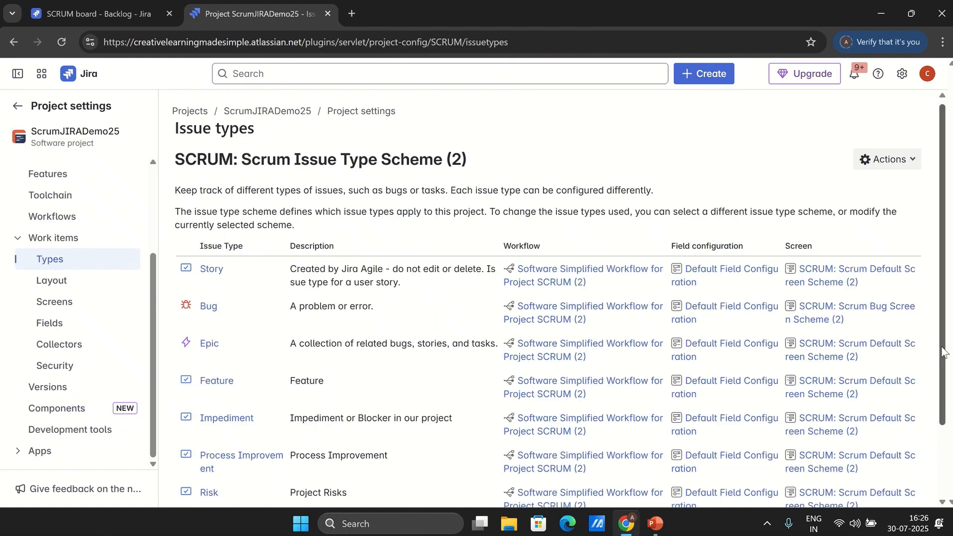
pyautogui.moveTo(943, 328); pyautogui.dragTo(942, 409)
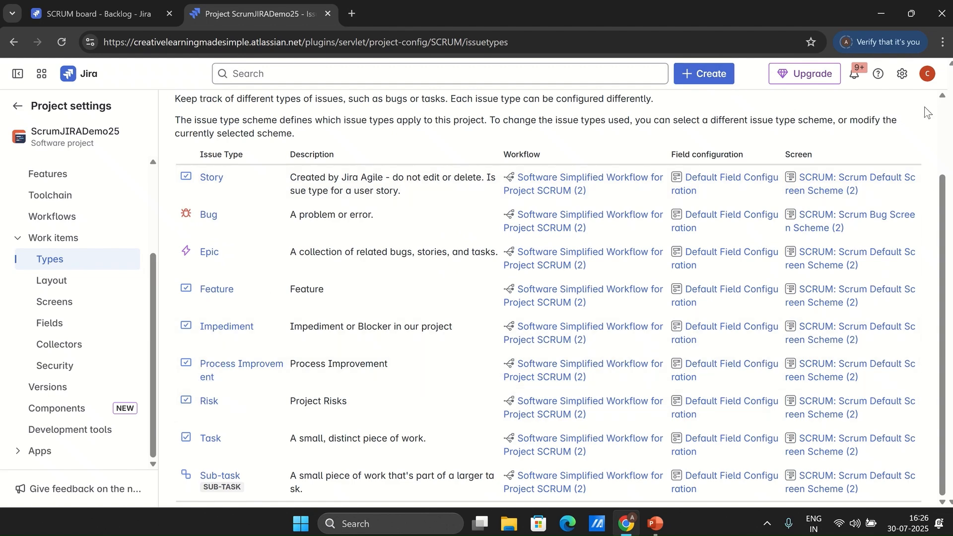
pyautogui.moveTo(942, 197); pyautogui.dragTo(939, 124)
# Start a new work item in ScrumJIRADemo25 with the work type Process Improvement.
pyautogui.click(702, 74)
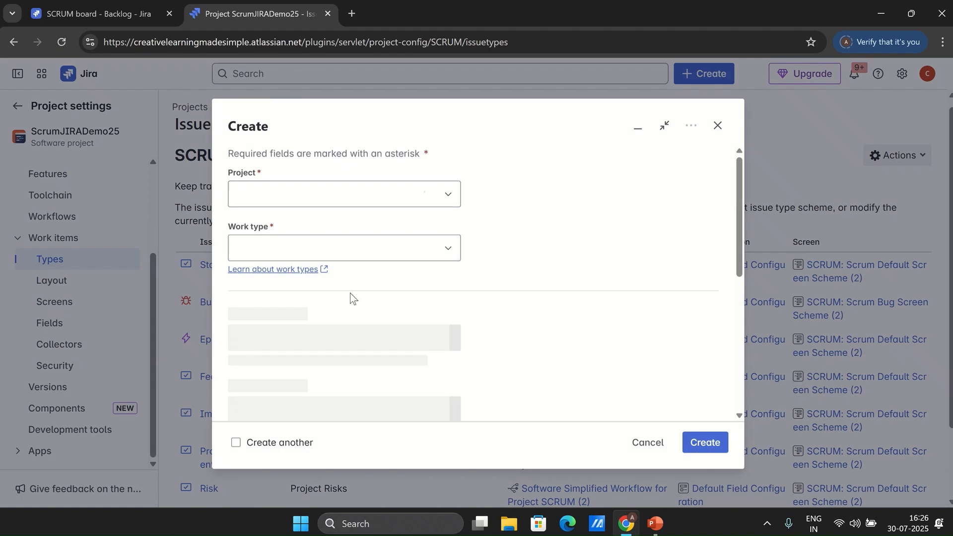
pyautogui.click(397, 257)
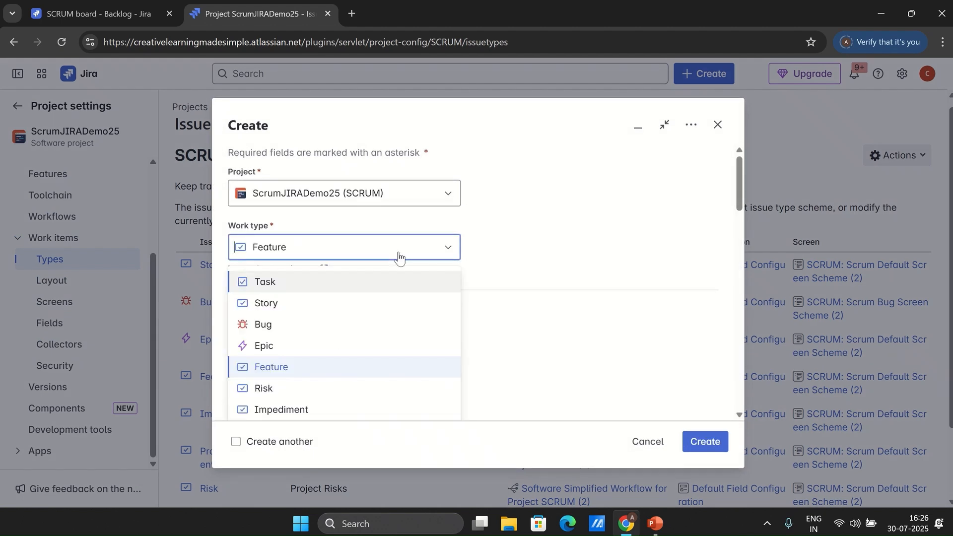
pyautogui.moveTo(737, 192)
pyautogui.mouseDown()
pyautogui.moveTo(738, 209)
pyautogui.moveTo(737, 201)
pyautogui.mouseUp()
pyautogui.click(393, 219)
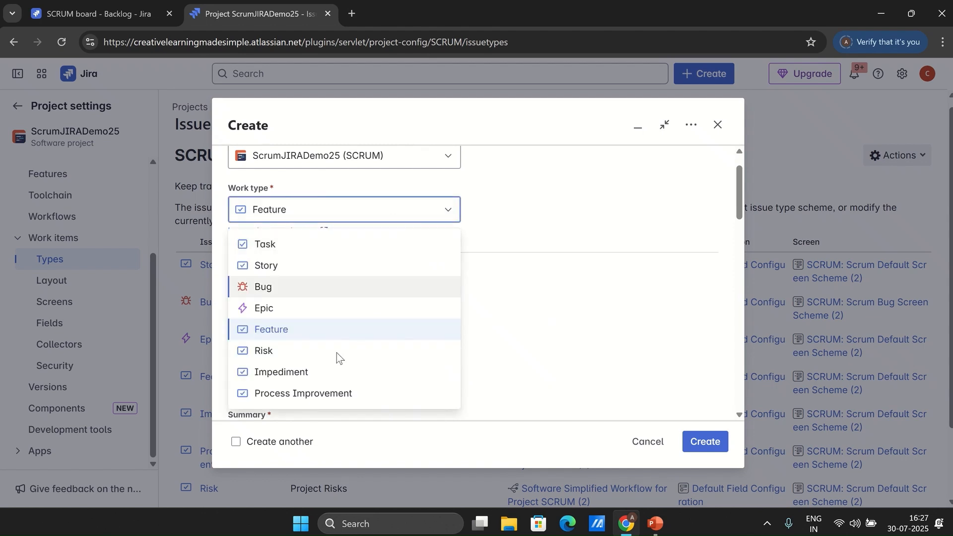
pyautogui.click(324, 394)
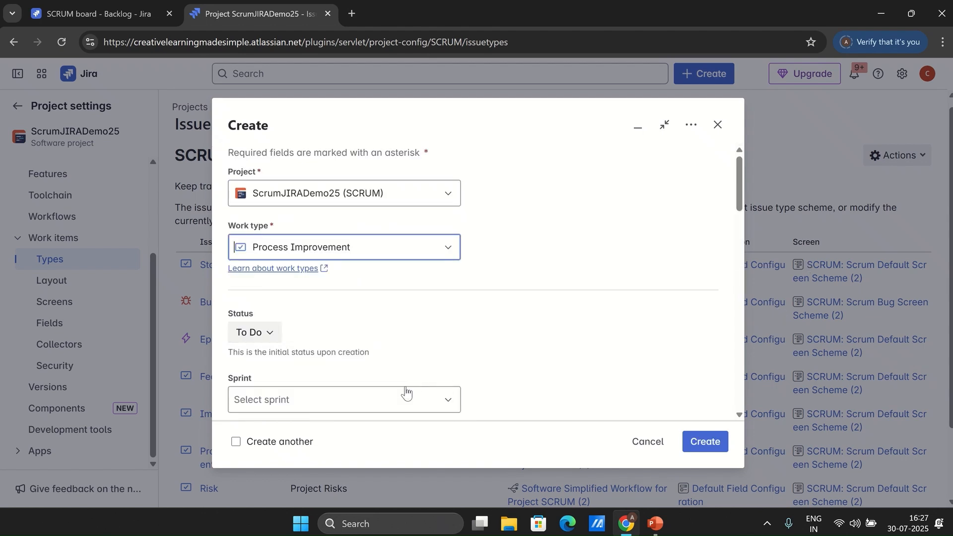
# Give the Process Improvement item the summary "Start having Retro" and create it.
pyautogui.moveTo(734, 195); pyautogui.dragTo(734, 232)
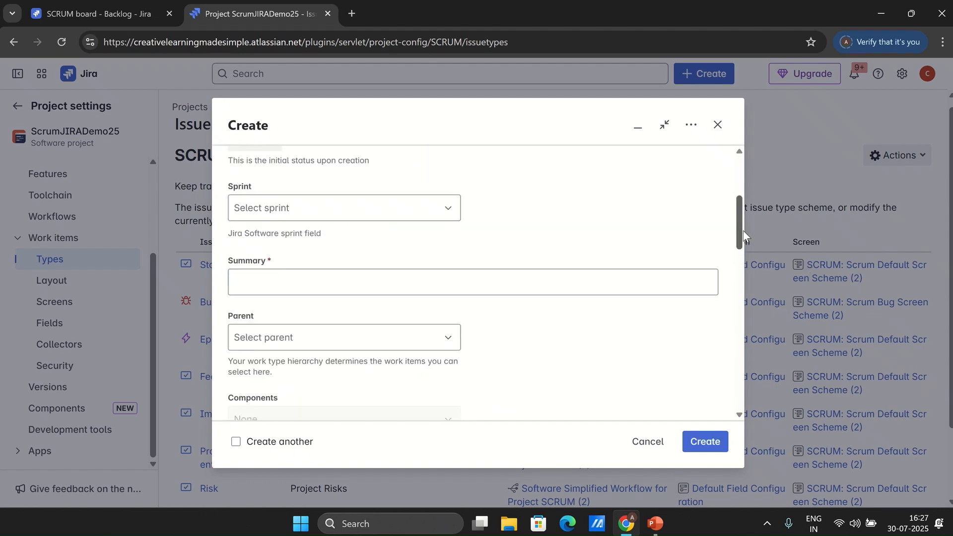
pyautogui.click(297, 280)
pyautogui.write('Pro')
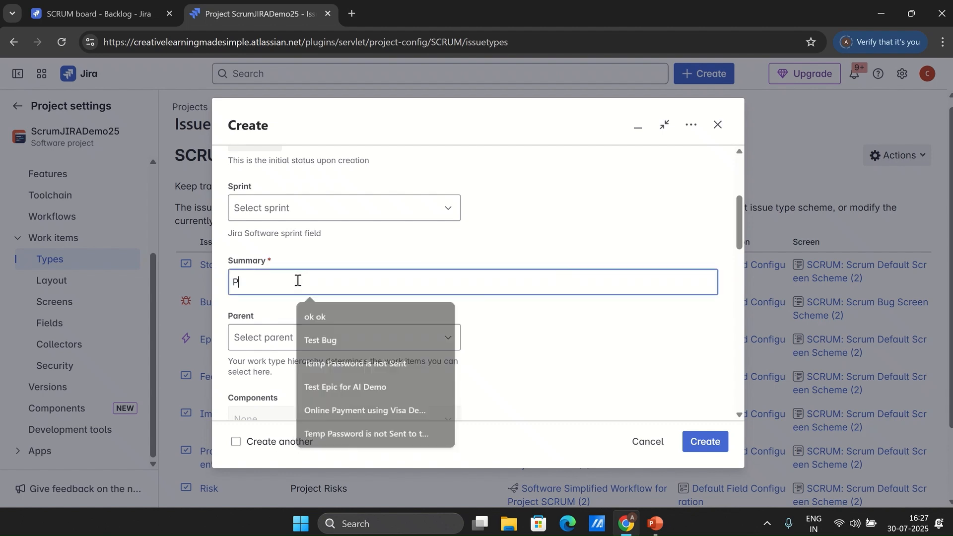
pyautogui.press('BackSpace')
pyautogui.write('S')
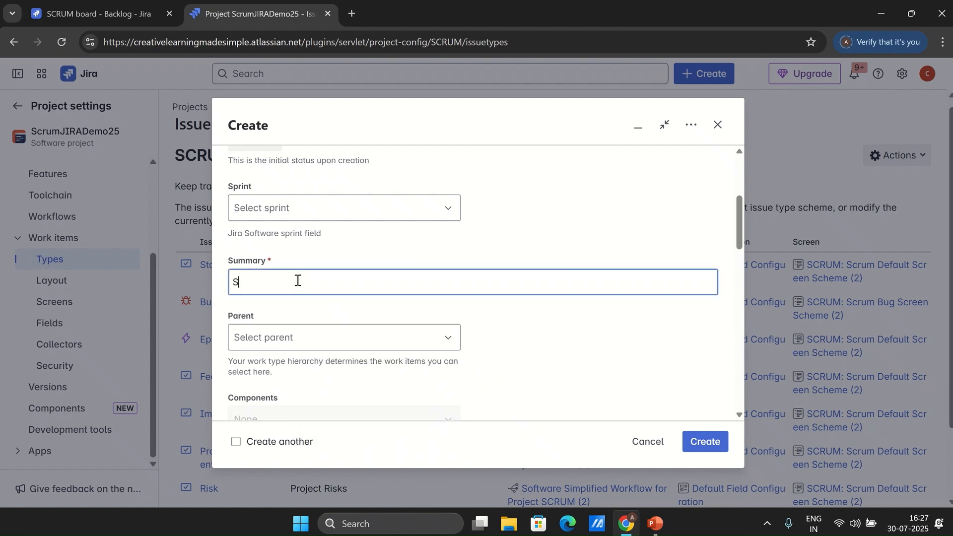
pyautogui.write('tart having Retro')
pyautogui.click(703, 441)
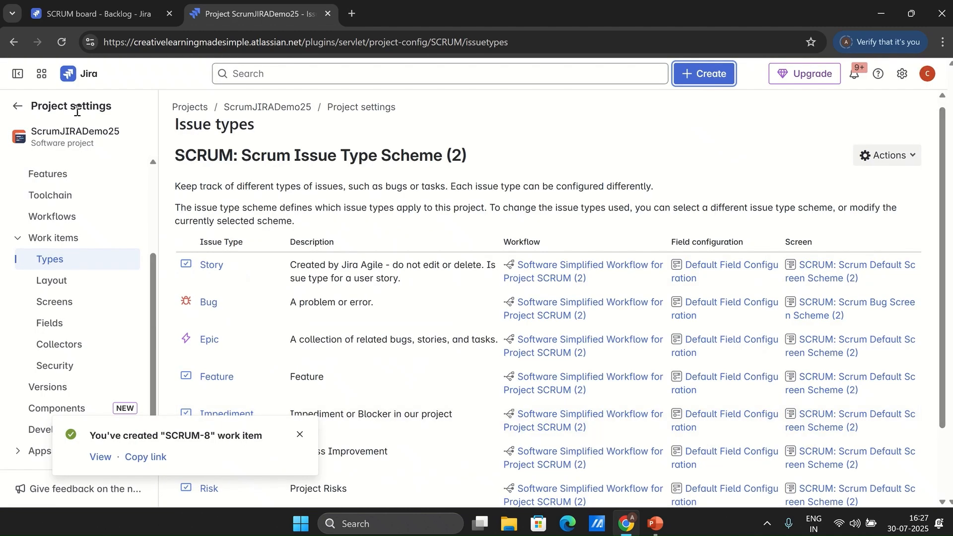
# Leave the project settings, go to the SCRUM board's backlog and hide its epic panel.
pyautogui.click(18, 111)
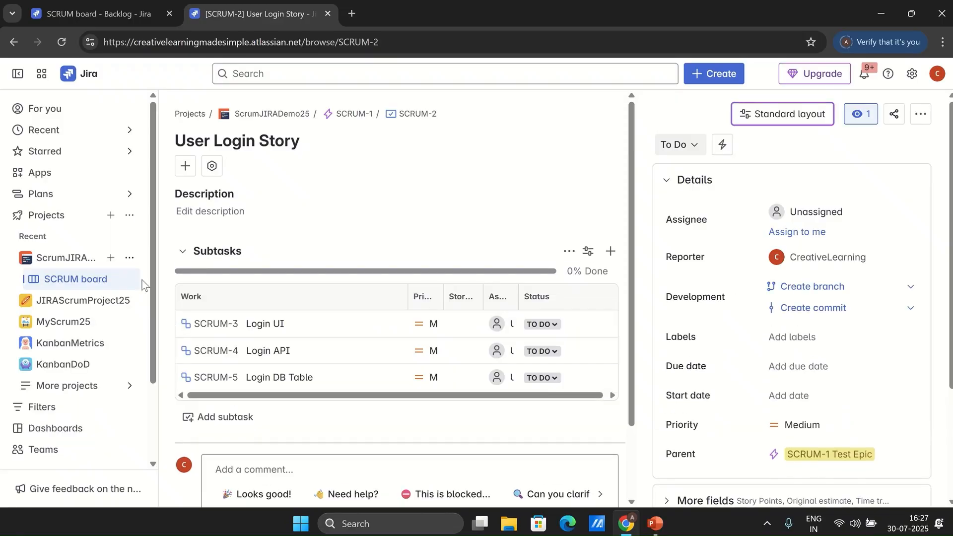
pyautogui.click(89, 283)
pyautogui.click(347, 149)
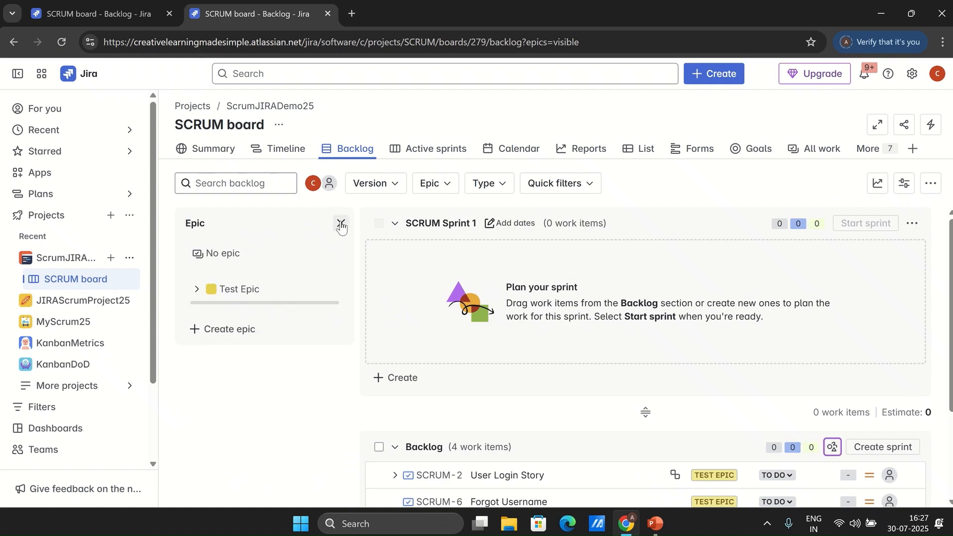
pyautogui.click(341, 221)
pyautogui.scroll(-3, 550, 347)
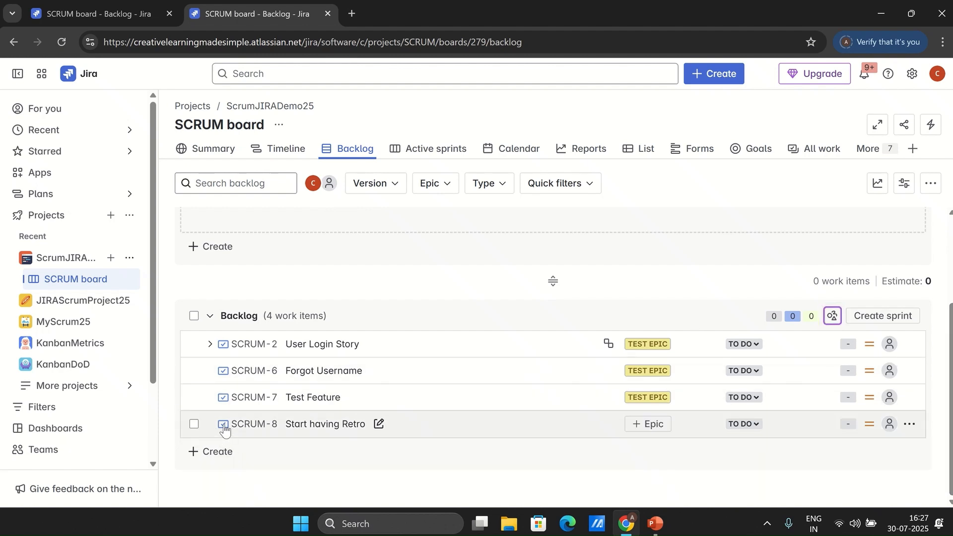
# Open the "Start having Retro" work item in a separate browser tab and check its work type.
pyautogui.rightClick(258, 424)
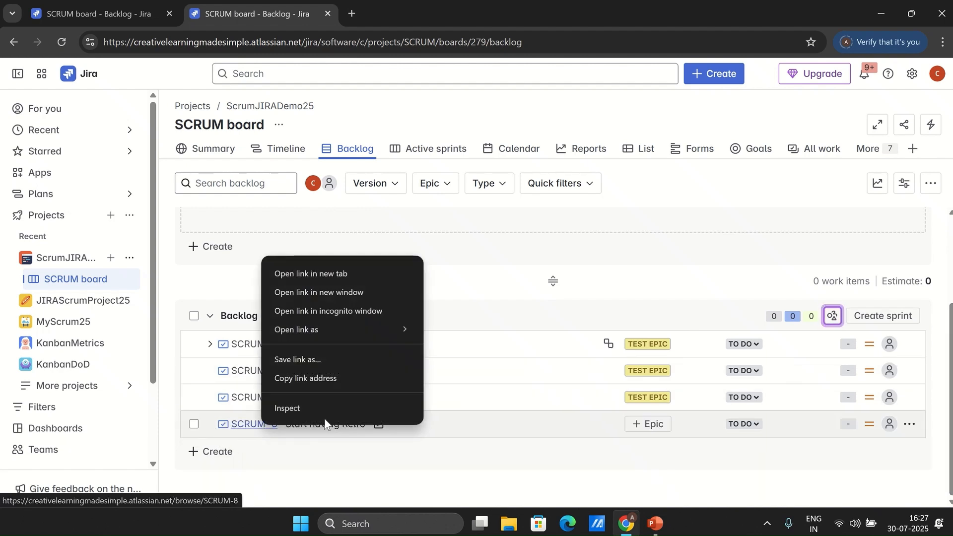
pyautogui.click(349, 273)
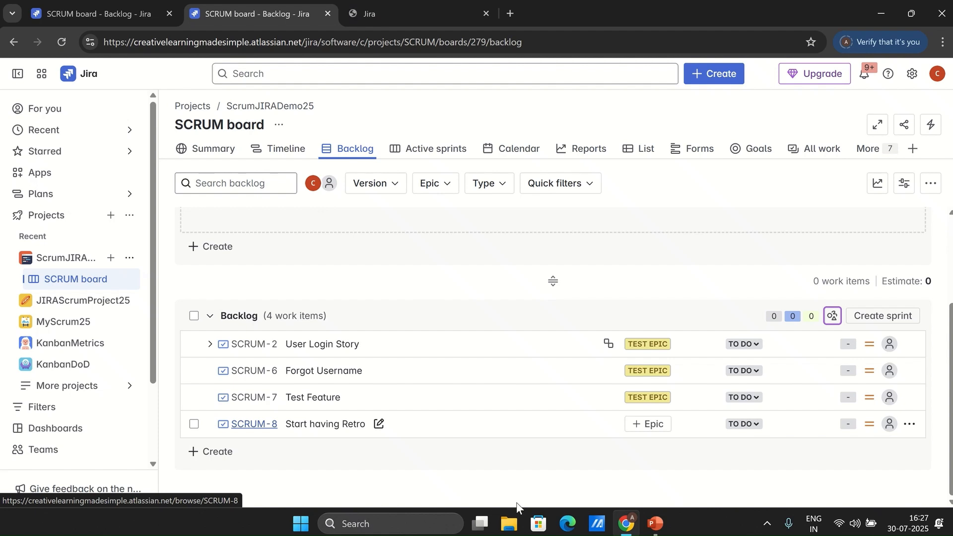
pyautogui.click(404, 3)
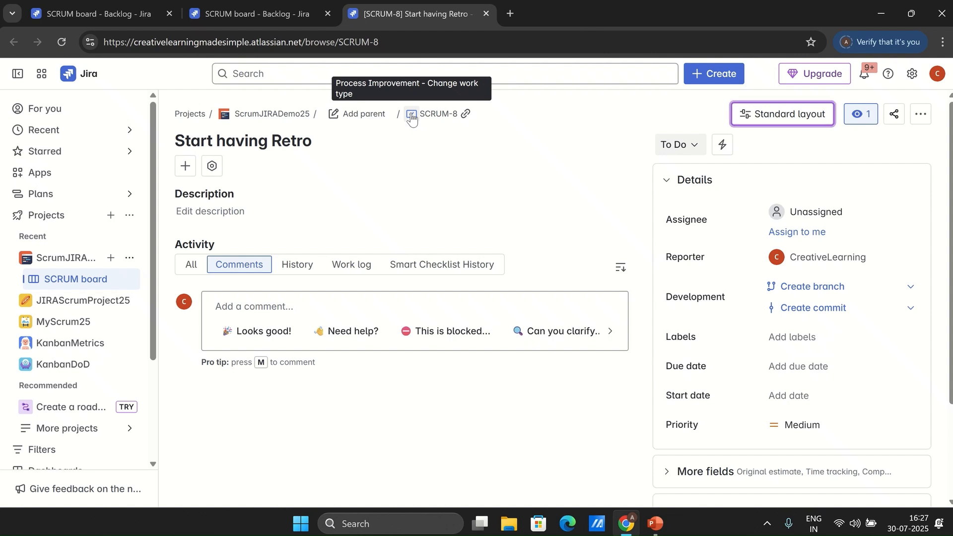
# Open the Test Feature item from the backlog in its own tab, check its work type and return to the backlog.
pyautogui.click(252, 10)
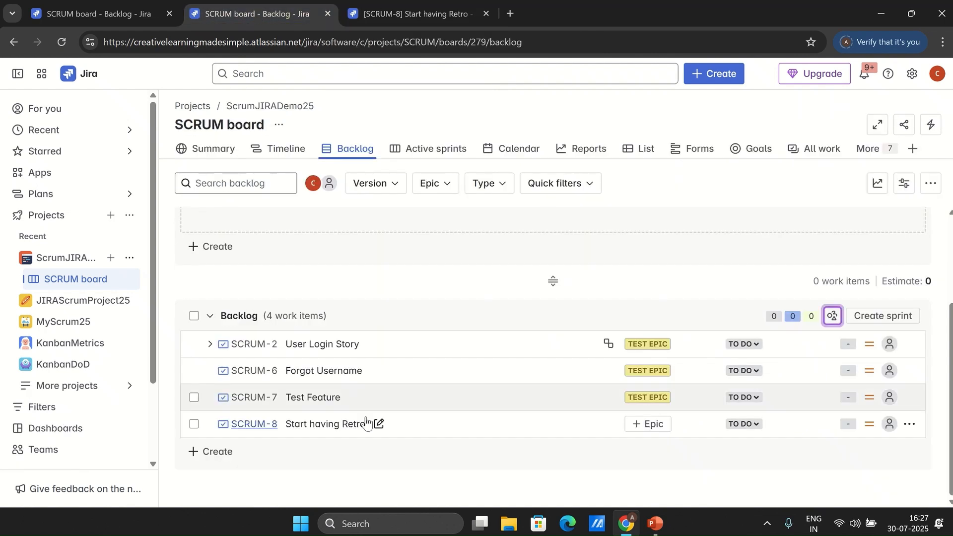
pyautogui.rightClick(263, 397)
pyautogui.click(330, 245)
pyautogui.click(579, 13)
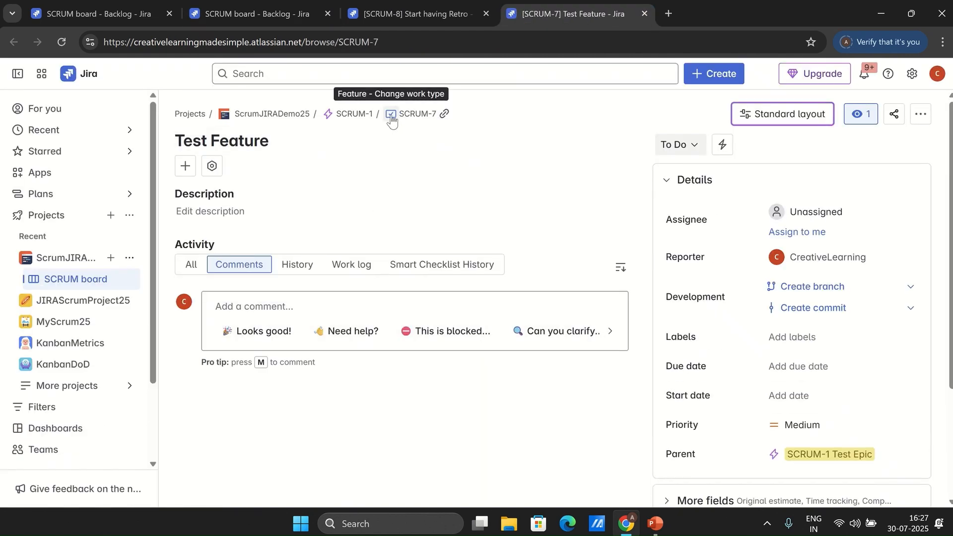
pyautogui.click(276, 15)
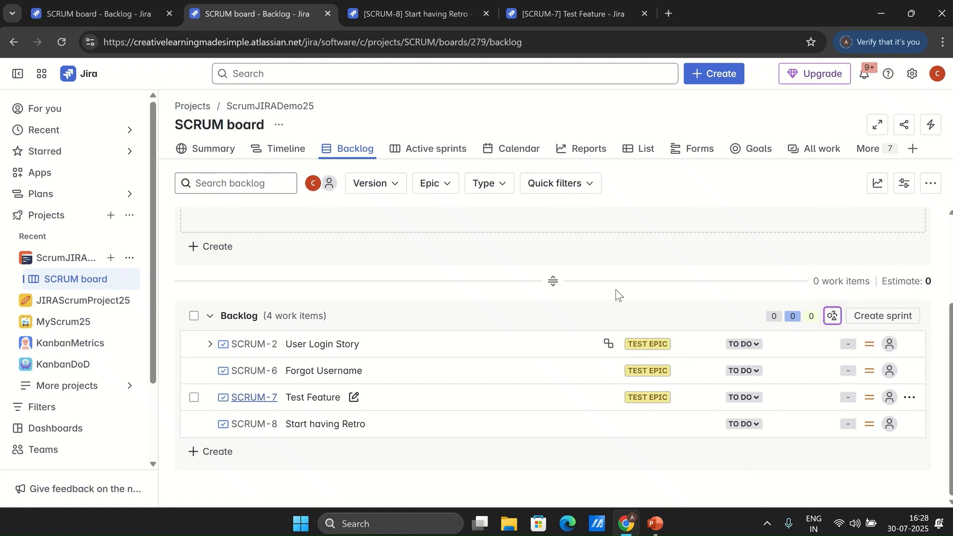
pyautogui.moveTo(529, 31)
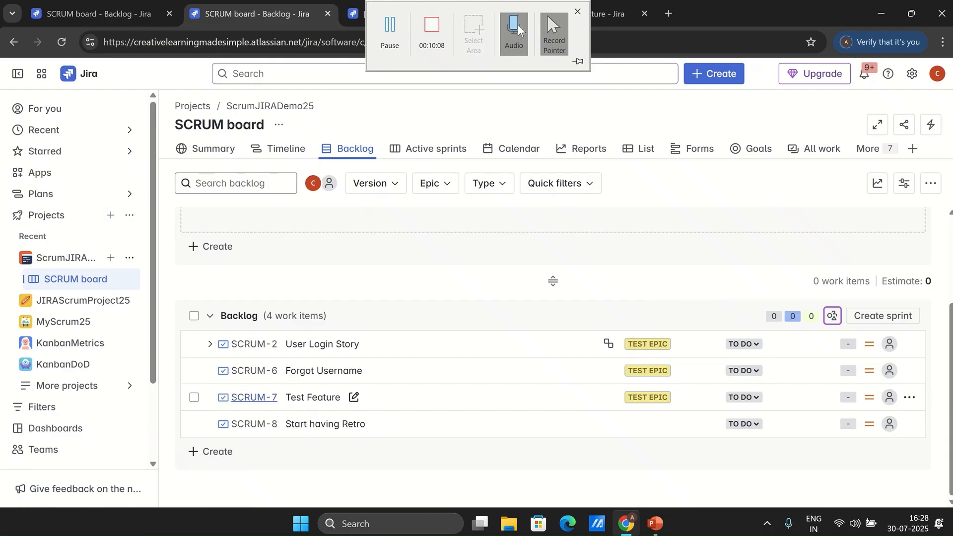
pyautogui.click(432, 25)
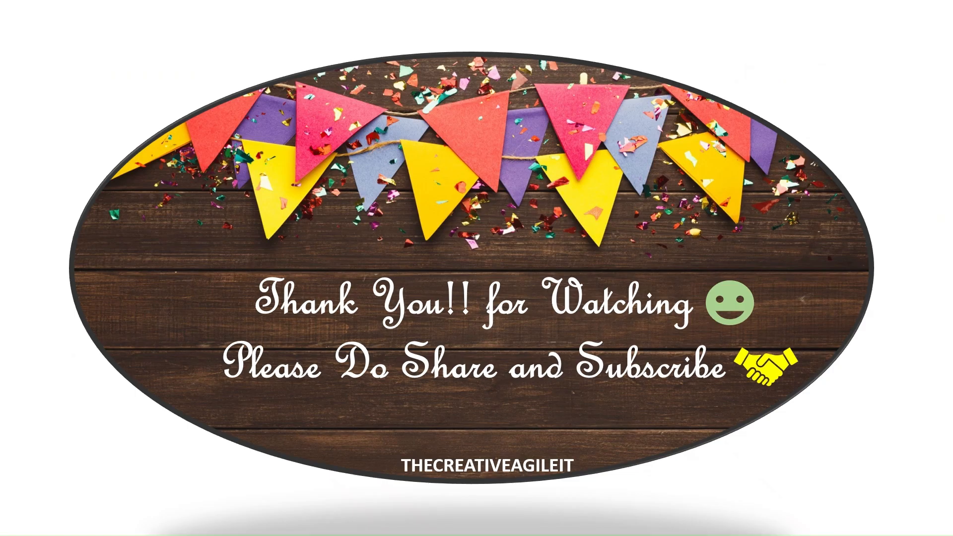